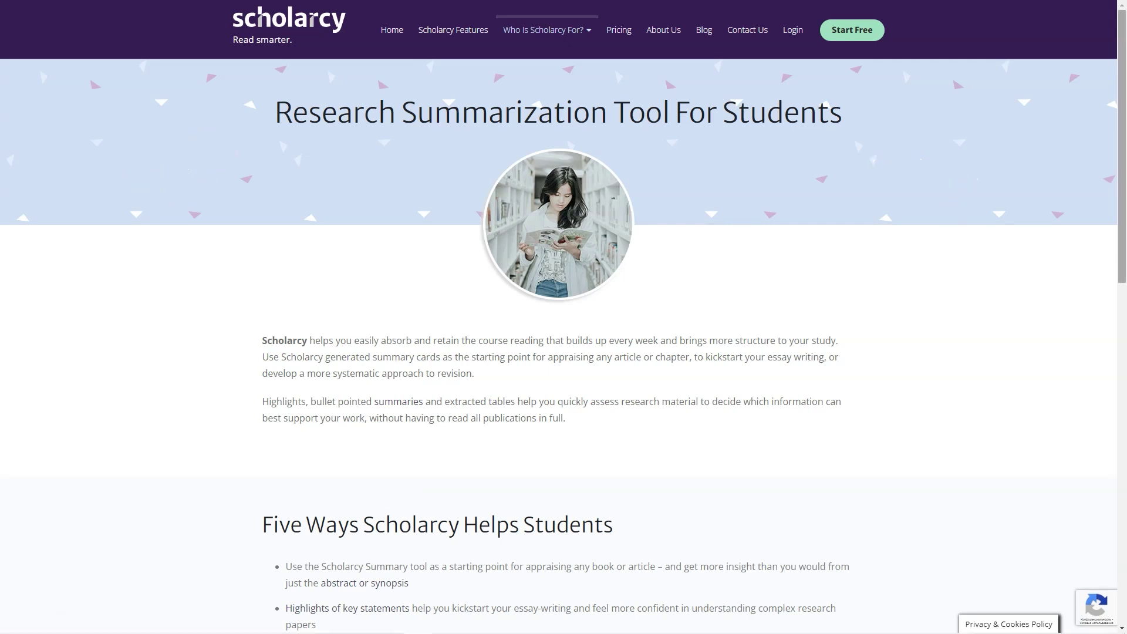
Step: Look through Scholarcy's pages for students and librarians and its pricing plans and features
{"action": "scroll", "coordinate": [564, 346], "scroll_direction": "down", "scroll_amount": 5}
{"action": "scroll", "coordinate": [563, 347], "scroll_direction": "down", "scroll_amount": 1}
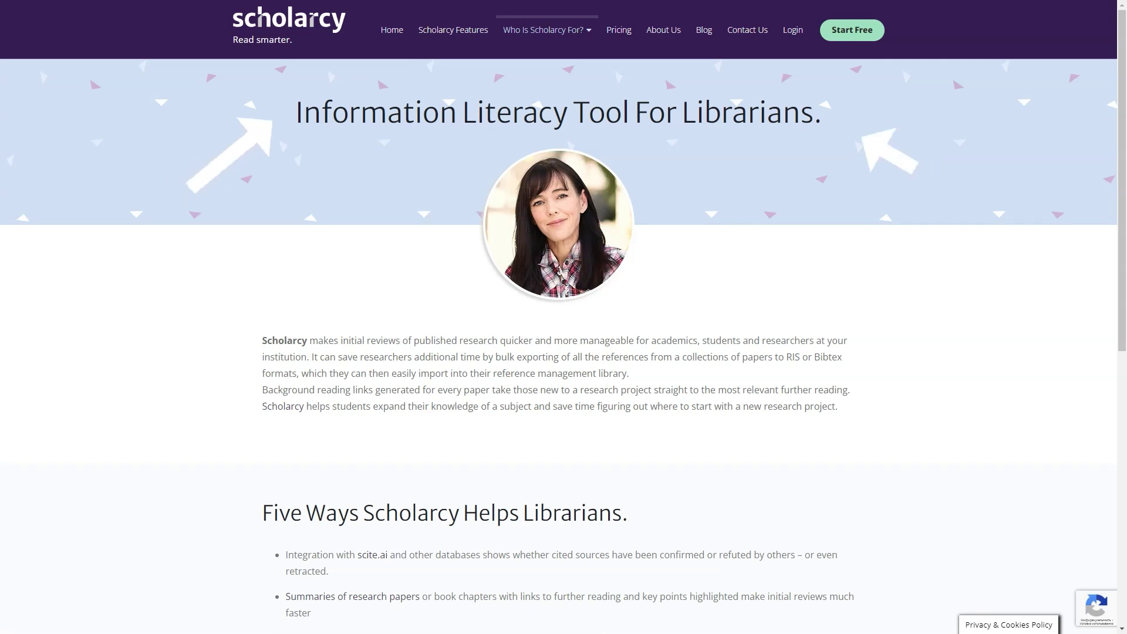
{"action": "scroll", "coordinate": [563, 317], "scroll_direction": "down", "scroll_amount": 1}
{"action": "scroll", "coordinate": [563, 317], "scroll_direction": "down", "scroll_amount": 5}
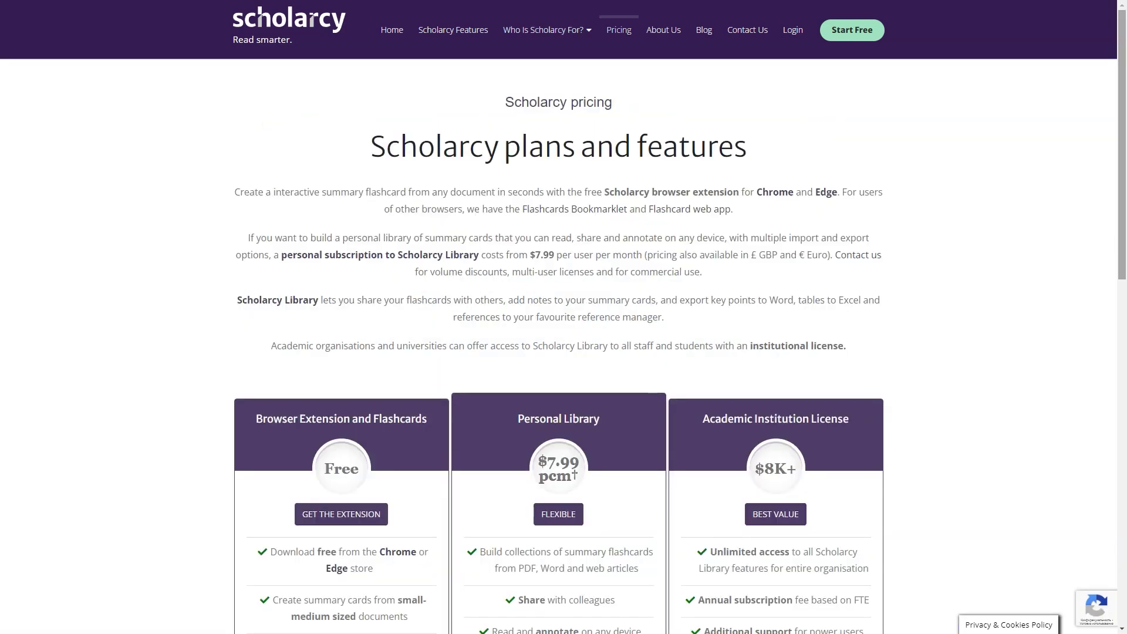
{"action": "scroll", "coordinate": [557, 346], "scroll_direction": "down", "scroll_amount": 5}
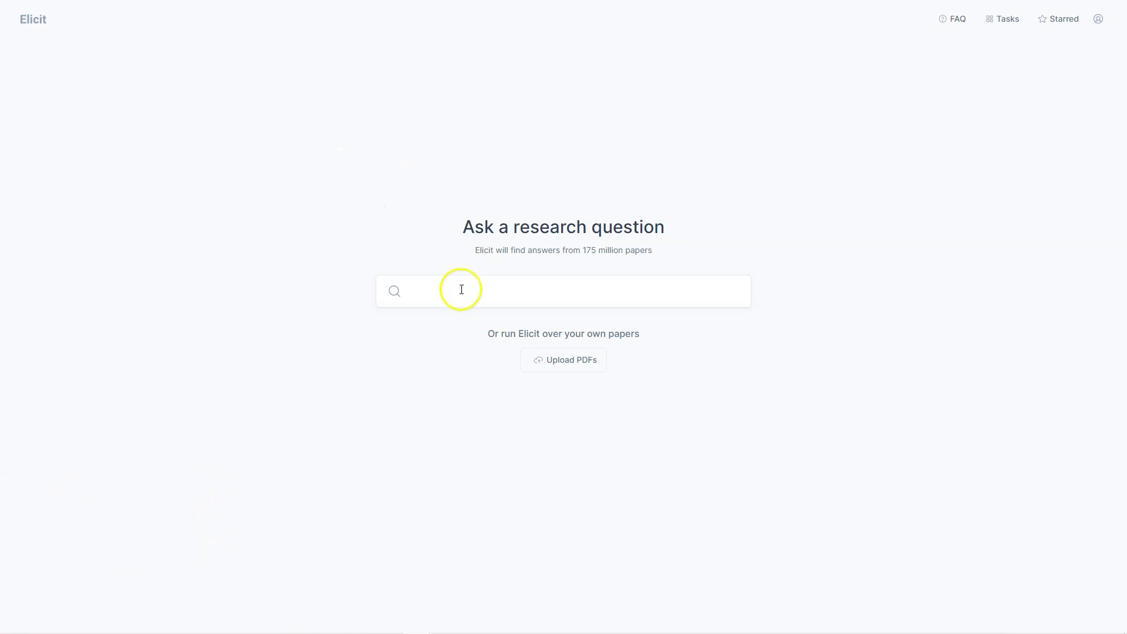
Step: Switch to Elicit, search for the research question "how to make fondant" and dismiss the welcome survey
{"action": "left_click", "coordinate": [443, 289]}
{"action": "type", "text": "how to make fondant"}
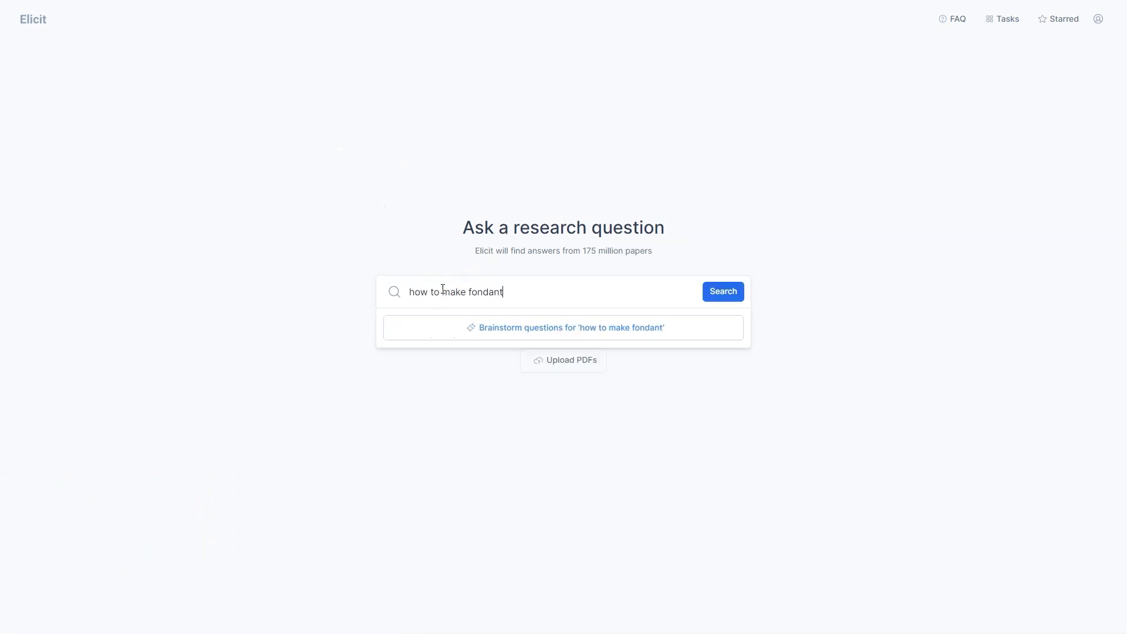
{"action": "left_click", "coordinate": [731, 296]}
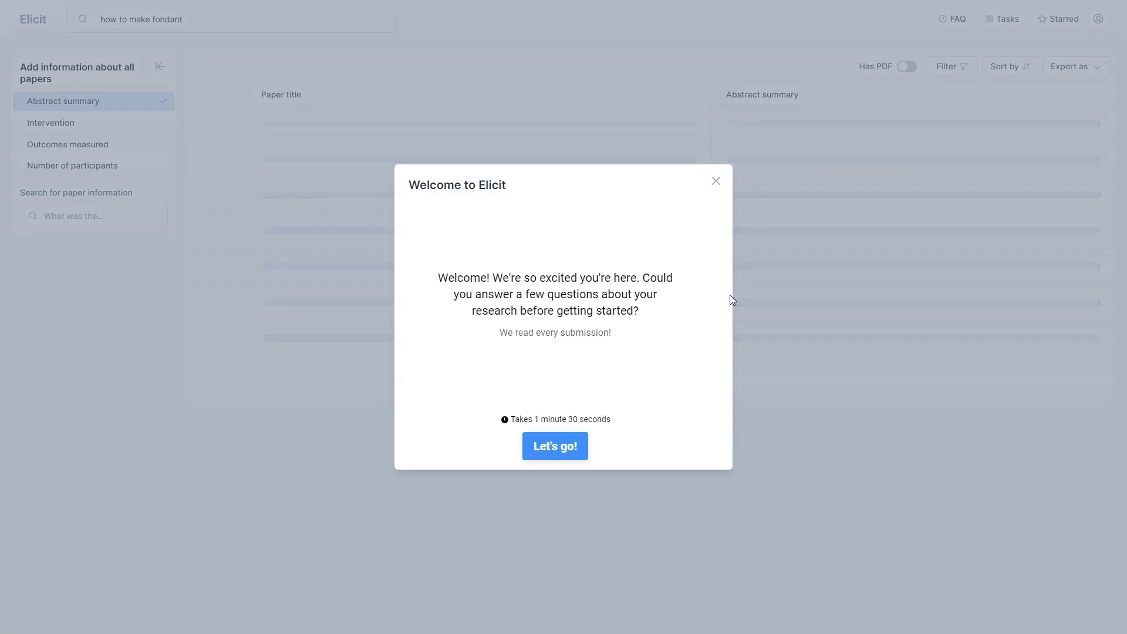
{"action": "left_click", "coordinate": [717, 181]}
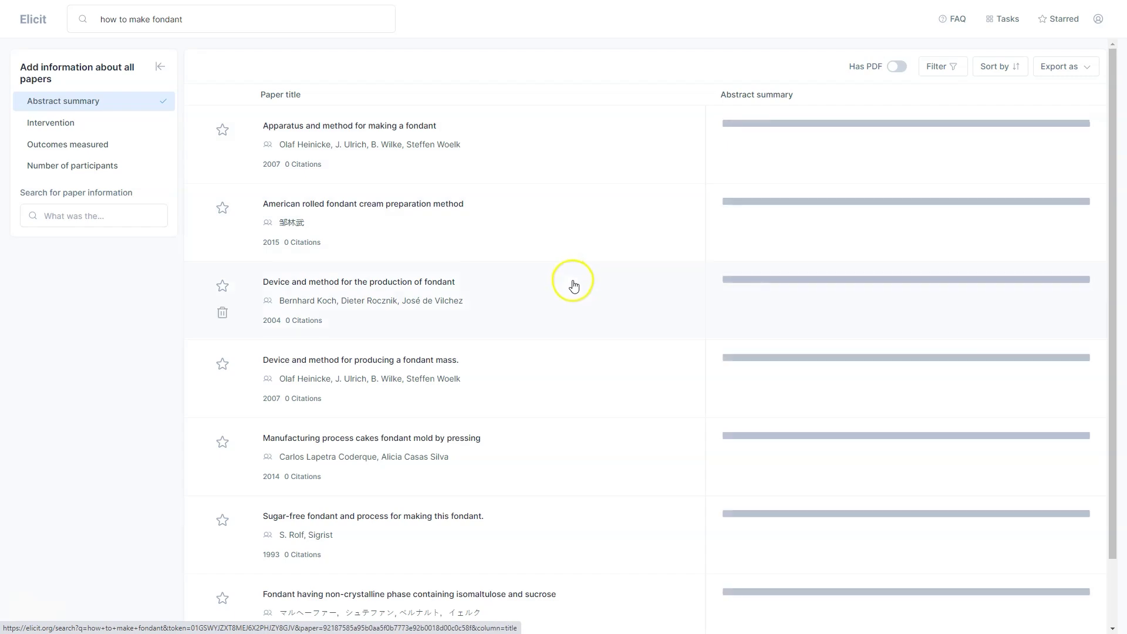
Step: Add the Intervention, Outcomes measured and Number of participants columns to the paper results
{"action": "left_click", "coordinate": [64, 130]}
{"action": "left_click", "coordinate": [65, 143]}
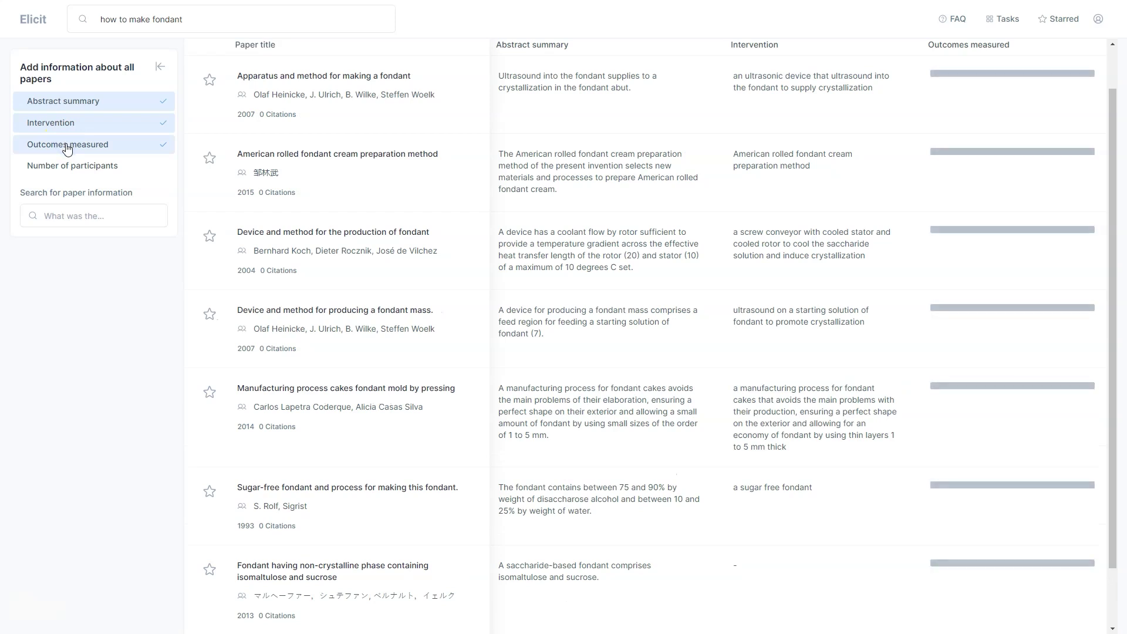
{"action": "left_click", "coordinate": [61, 161]}
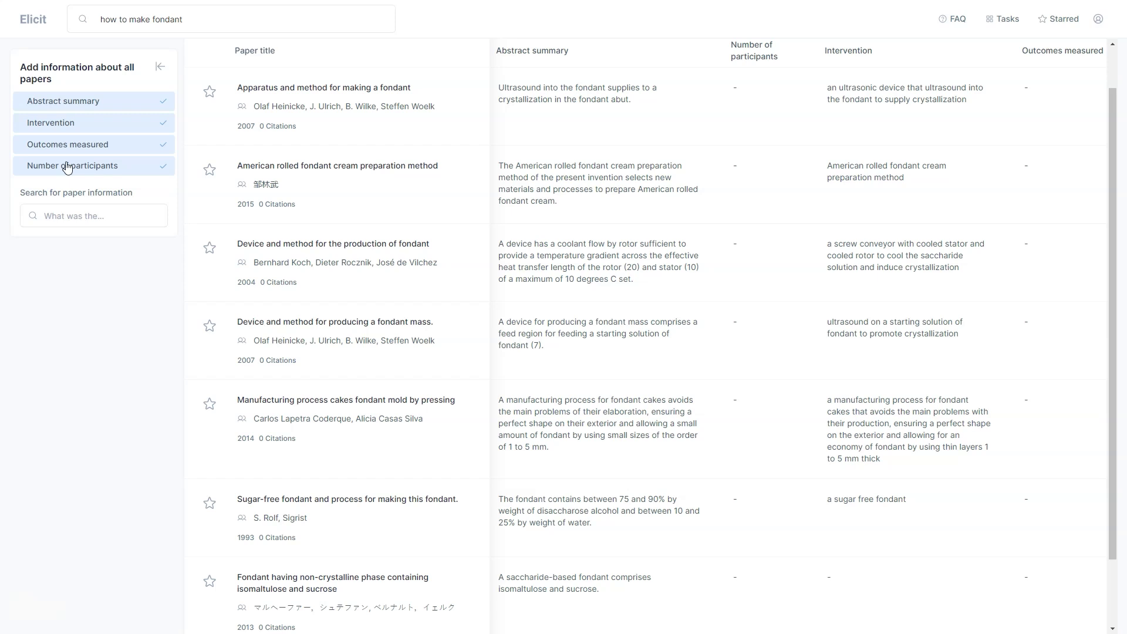
Step: Browse the additional paper information options from Metadata down to the Result category, and close the list without choosing any
{"action": "left_click", "coordinate": [70, 188]}
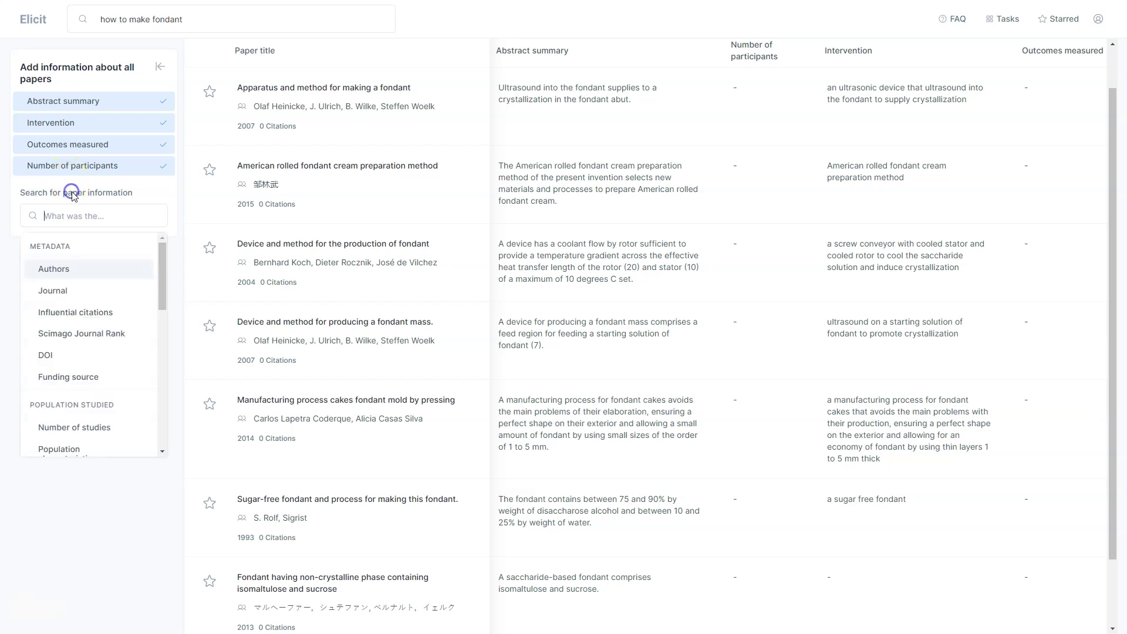
{"action": "left_click_drag", "start_coordinate": [164, 277], "coordinate": [155, 316]}
{"action": "scroll", "coordinate": [143, 343], "scroll_direction": "down", "scroll_amount": 6}
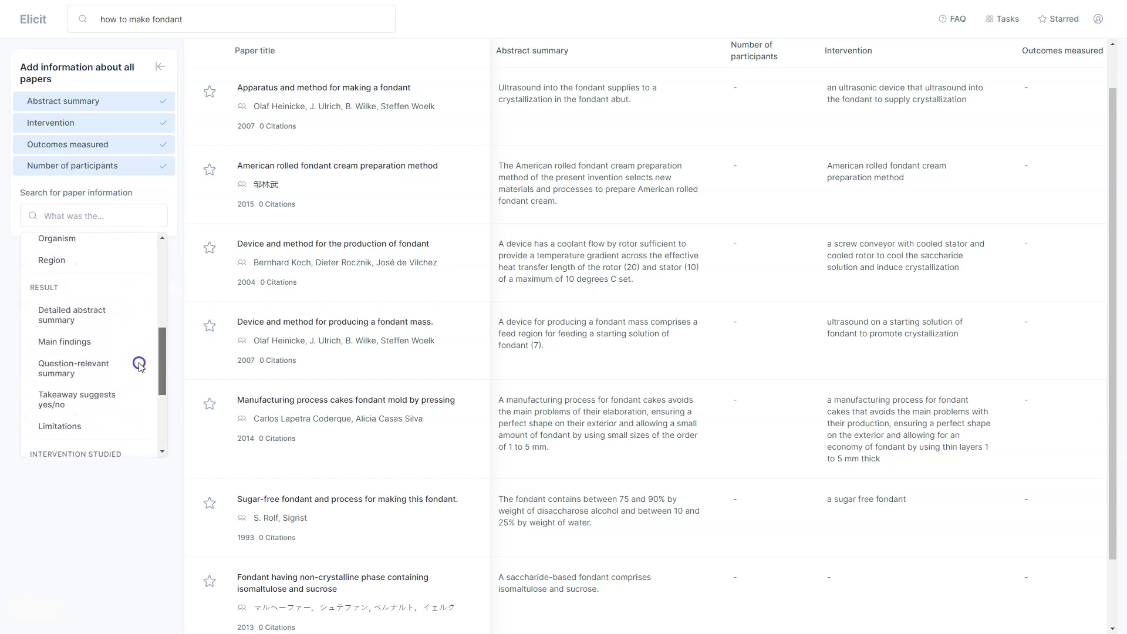
{"action": "scroll", "coordinate": [108, 422], "scroll_direction": "down", "scroll_amount": 1}
{"action": "left_click", "coordinate": [100, 436]}
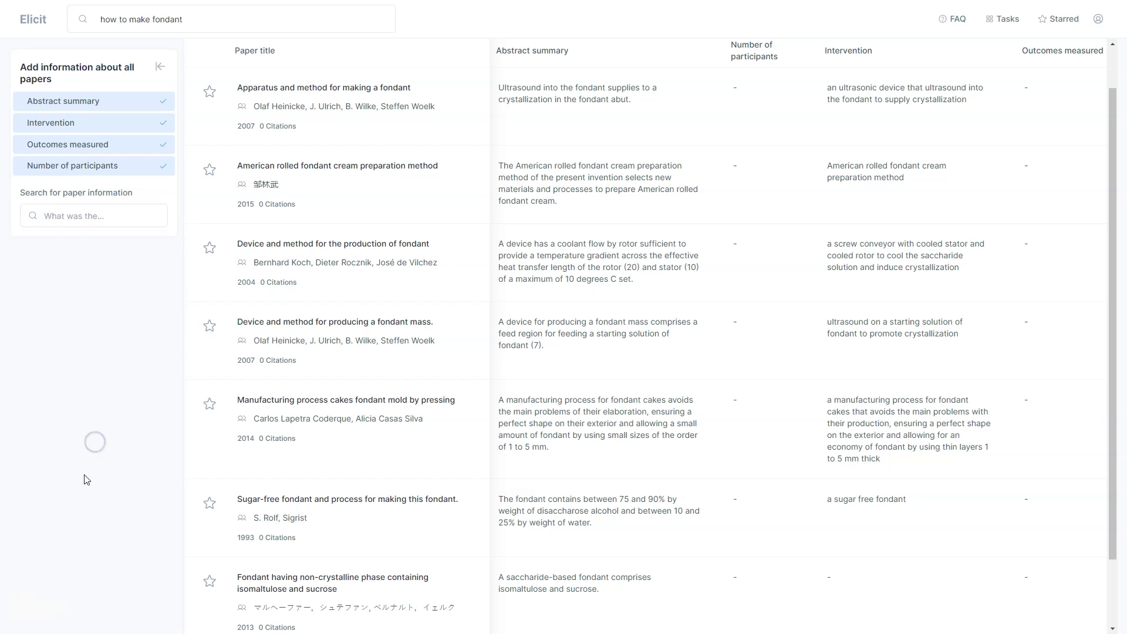
Step: Load more papers below the initial fondant results and look through the extended table
{"action": "scroll", "coordinate": [1107, 227], "scroll_direction": "down", "scroll_amount": 2}
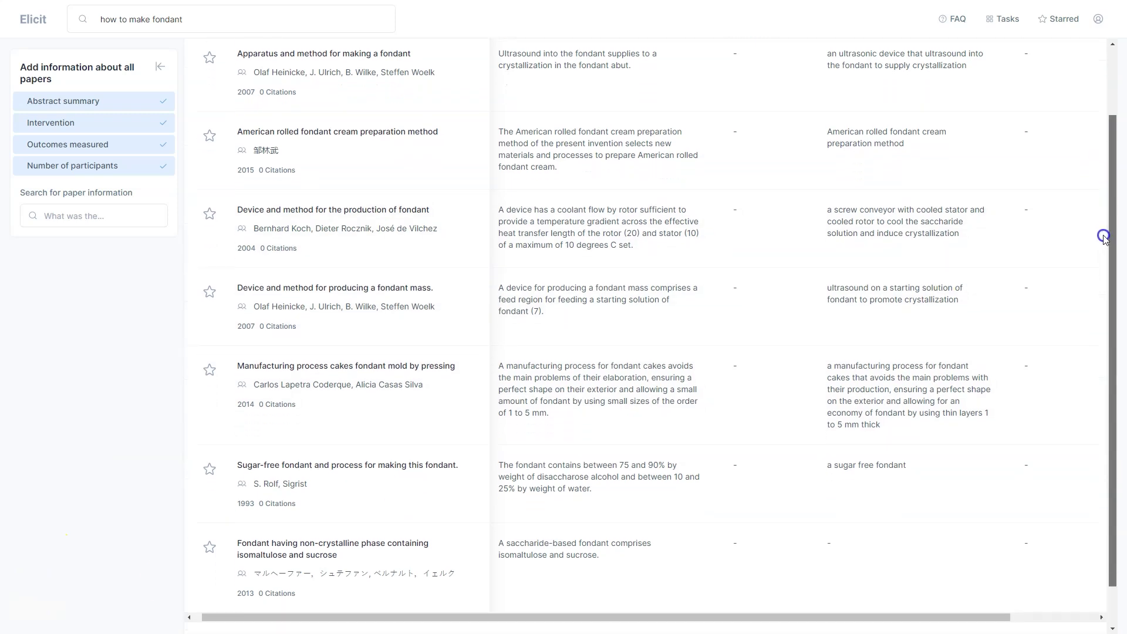
{"action": "left_click", "coordinate": [645, 599]}
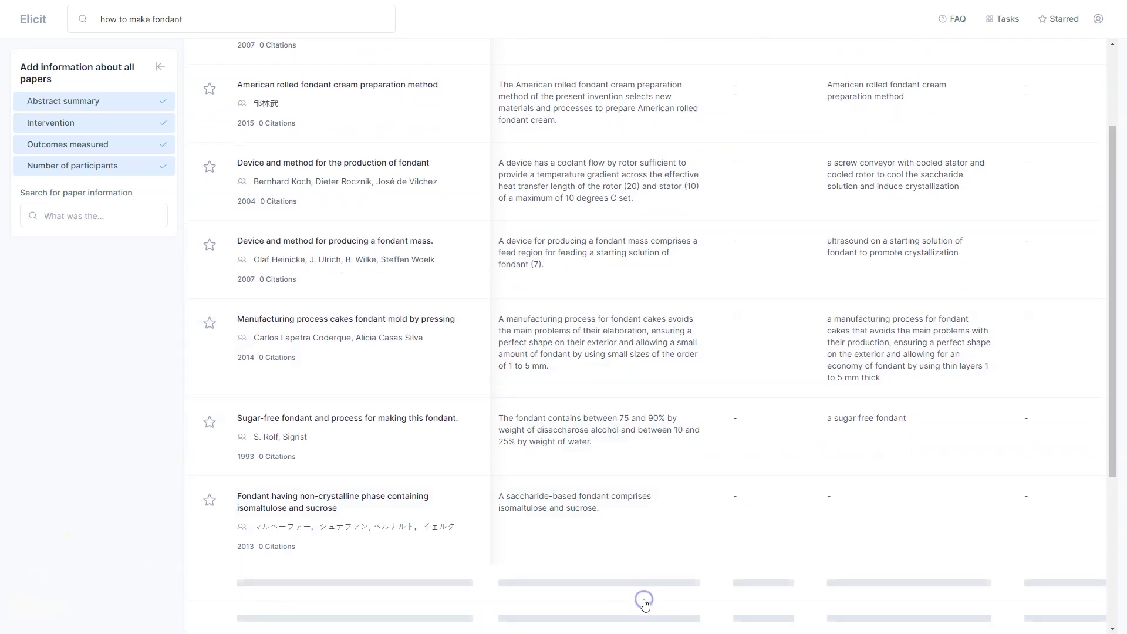
{"action": "scroll", "coordinate": [1110, 276], "scroll_direction": "down", "scroll_amount": 4}
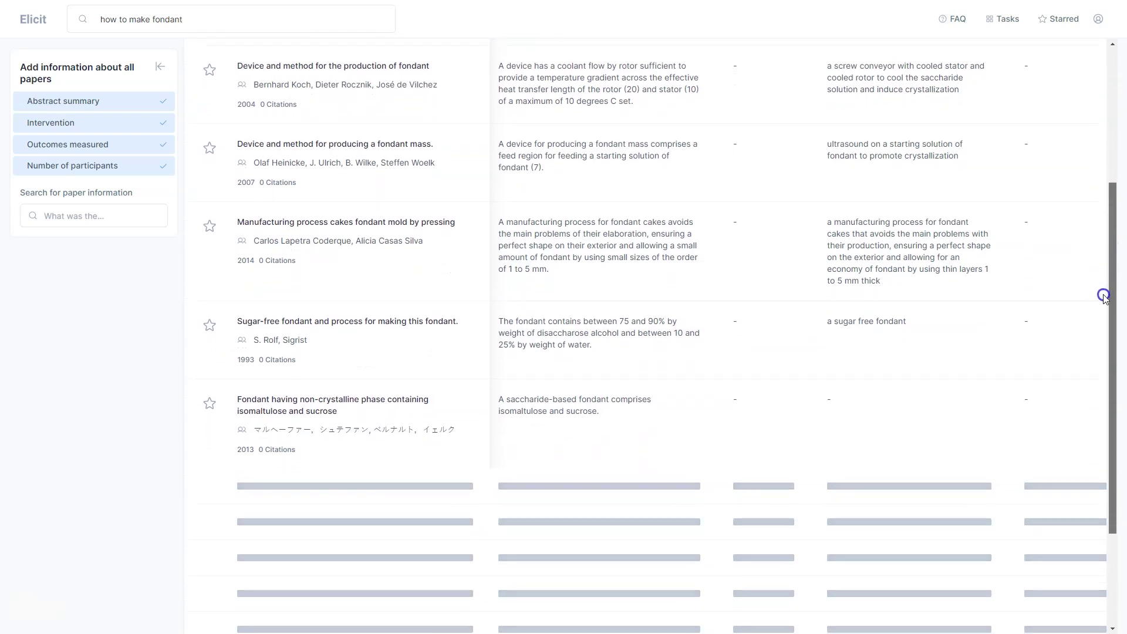
{"action": "scroll", "coordinate": [1097, 357], "scroll_direction": "down", "scroll_amount": 3}
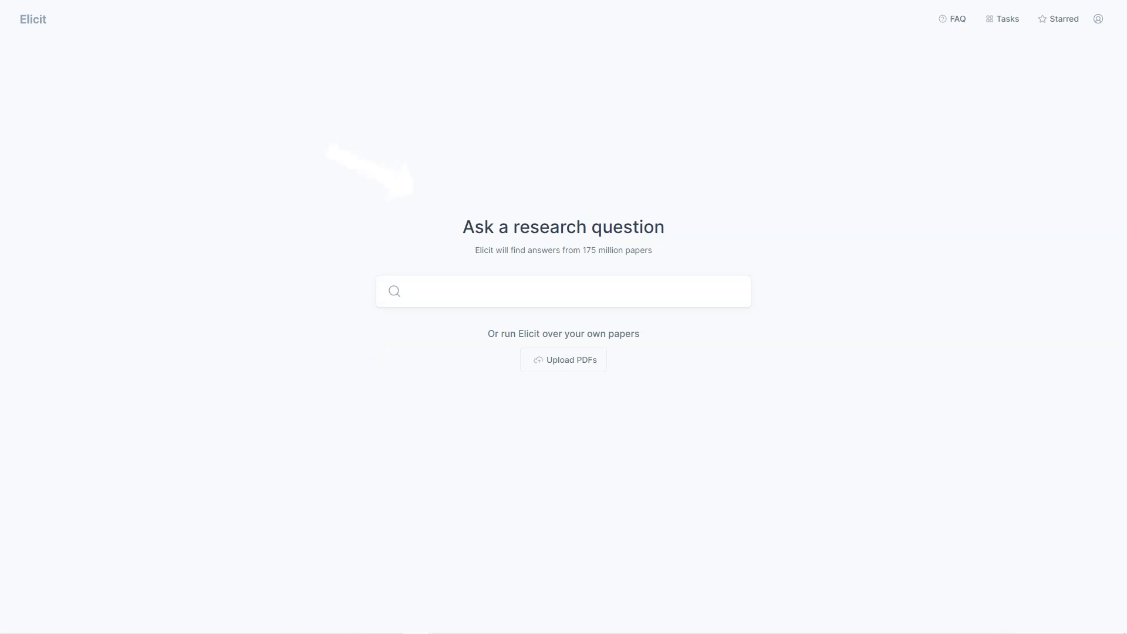
Step: Search again from the Elicit start page for "how to make fondant" and close the welcome survey
{"action": "left_click", "coordinate": [460, 287]}
{"action": "type", "text": "how to make fondant"}
{"action": "left_click", "coordinate": [729, 293]}
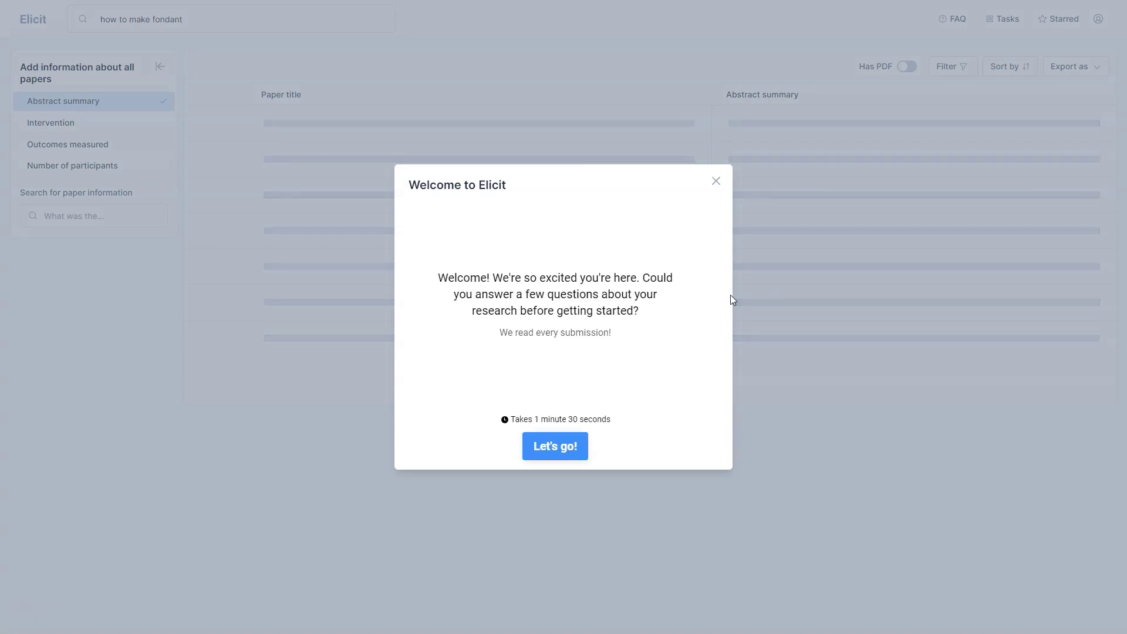
{"action": "left_click", "coordinate": [562, 447]}
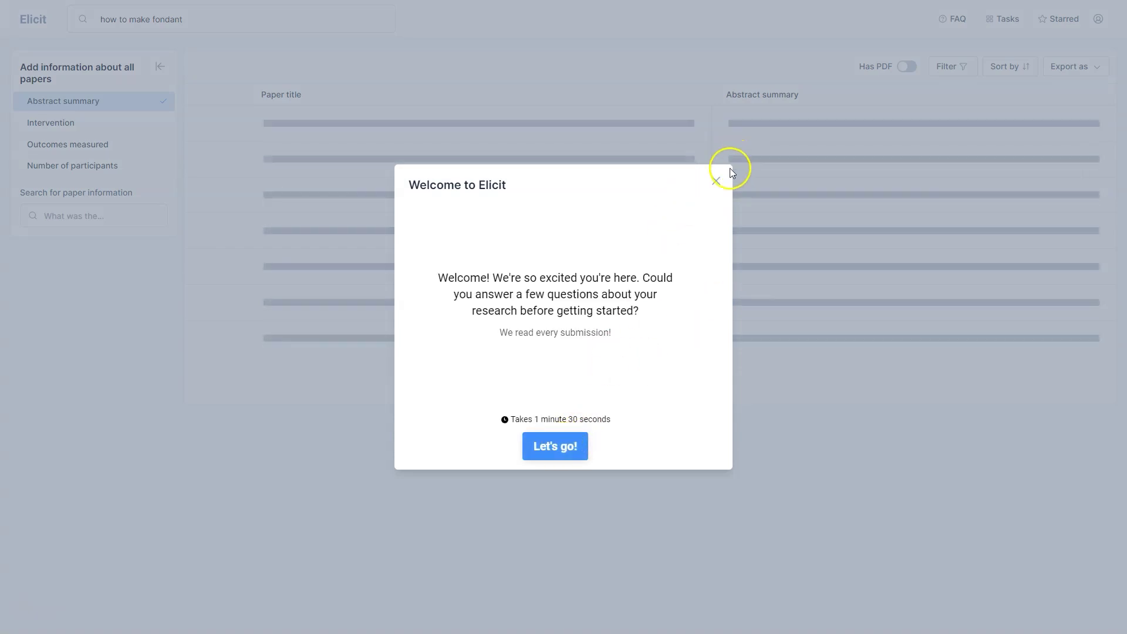
{"action": "left_click", "coordinate": [715, 181]}
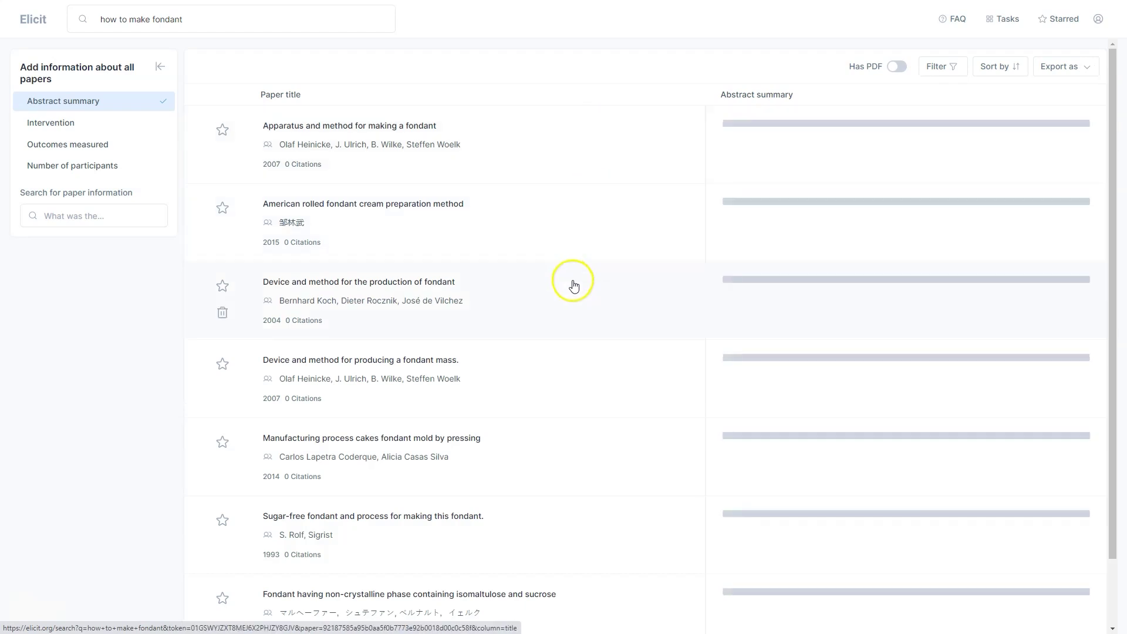
Step: Show the Intervention, Outcomes measured and Number of participants columns, and browse the other available paper information options
{"action": "left_click", "coordinate": [66, 144]}
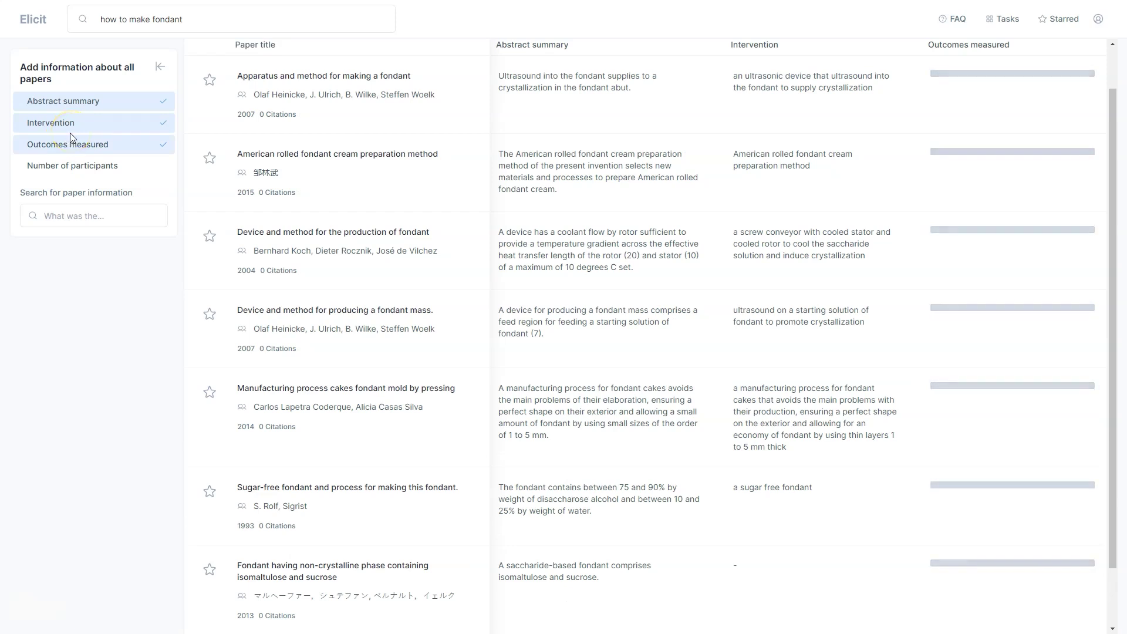
{"action": "left_click", "coordinate": [63, 162]}
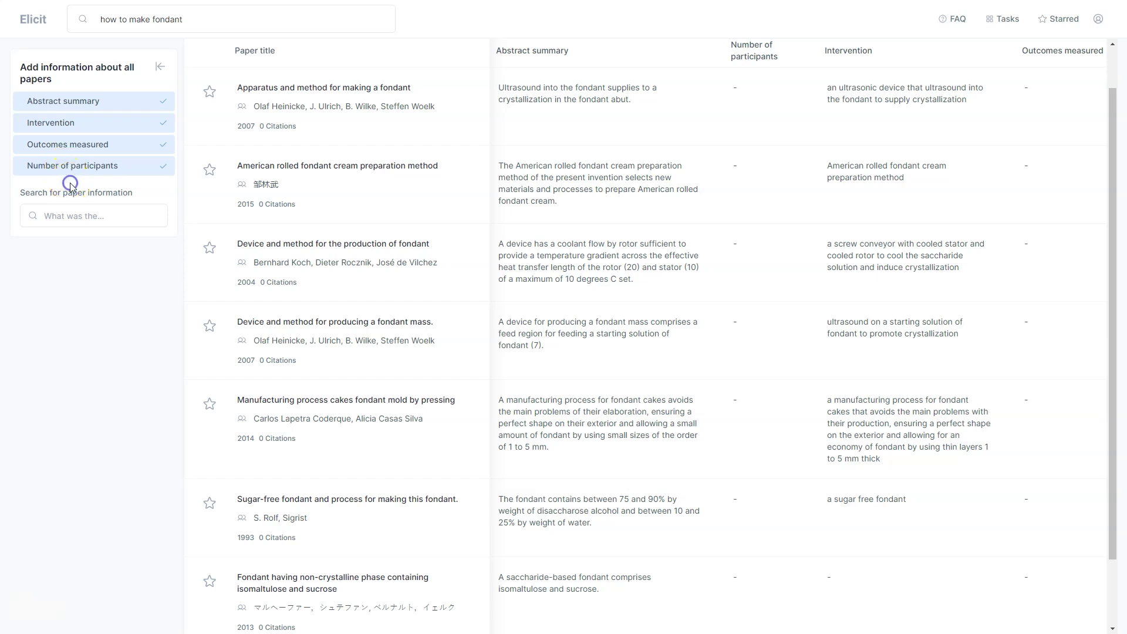
{"action": "left_click", "coordinate": [70, 190]}
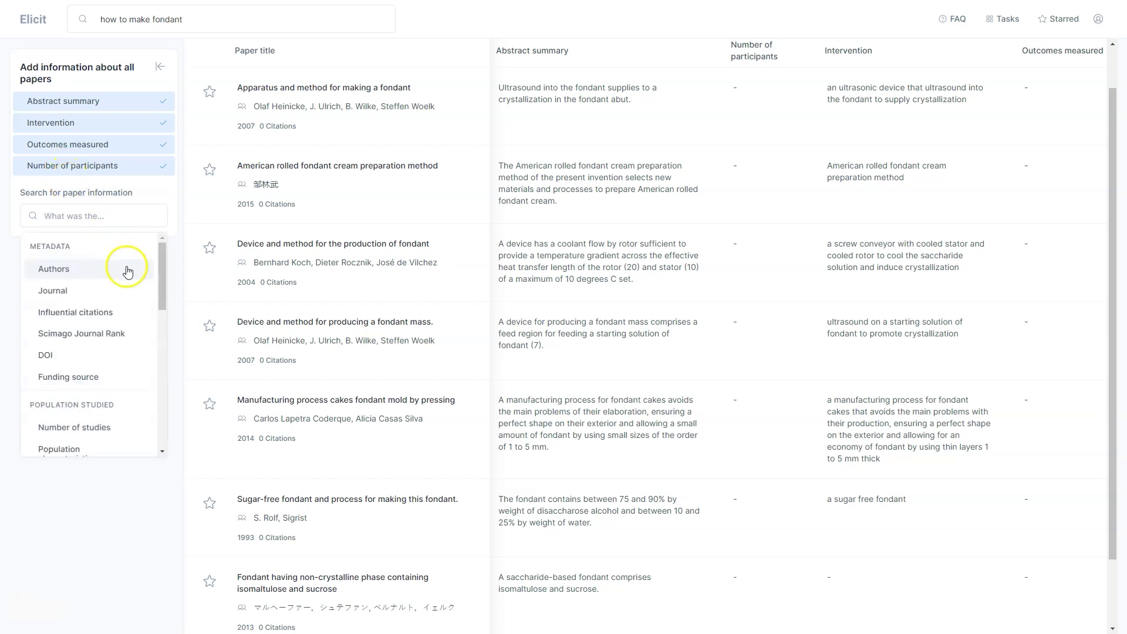
{"action": "left_click_drag", "start_coordinate": [163, 277], "coordinate": [94, 443]}
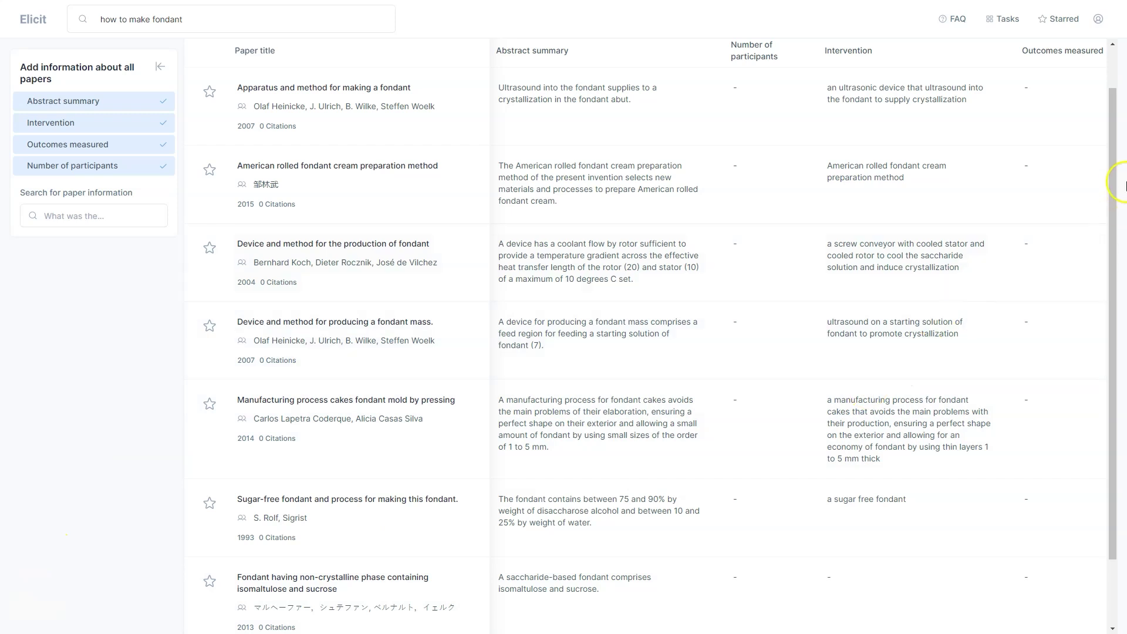
Step: Extend the fondant results table with more papers and look further down the list
{"action": "left_click_drag", "start_coordinate": [1109, 201], "coordinate": [1078, 343]}
{"action": "left_click", "coordinate": [645, 599]}
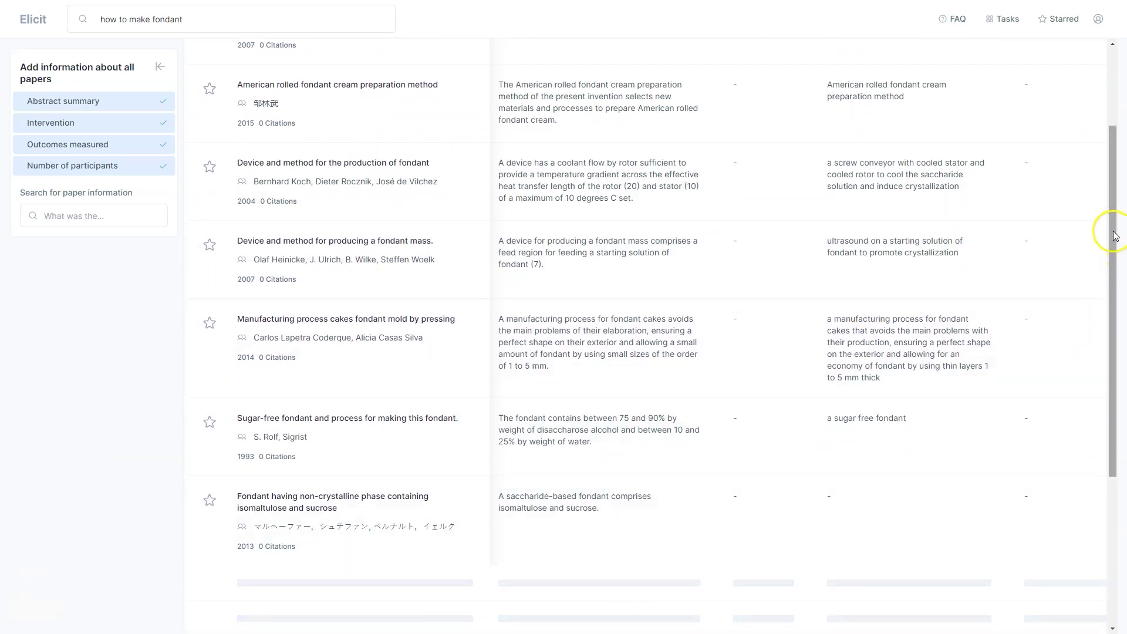
{"action": "scroll", "coordinate": [1109, 300], "scroll_direction": "down", "scroll_amount": 5}
{"action": "scroll", "coordinate": [1095, 380], "scroll_direction": "down", "scroll_amount": 2}
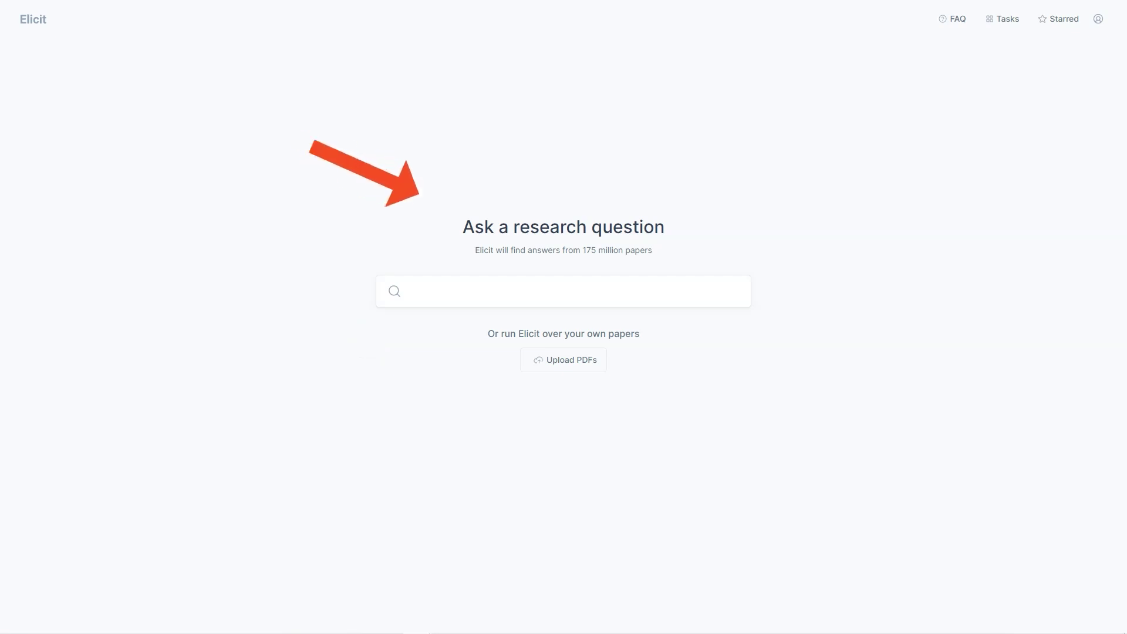
Step: Run the question "how to make fondant" from the Elicit start page and dismiss the welcome survey
{"action": "left_click", "coordinate": [444, 288]}
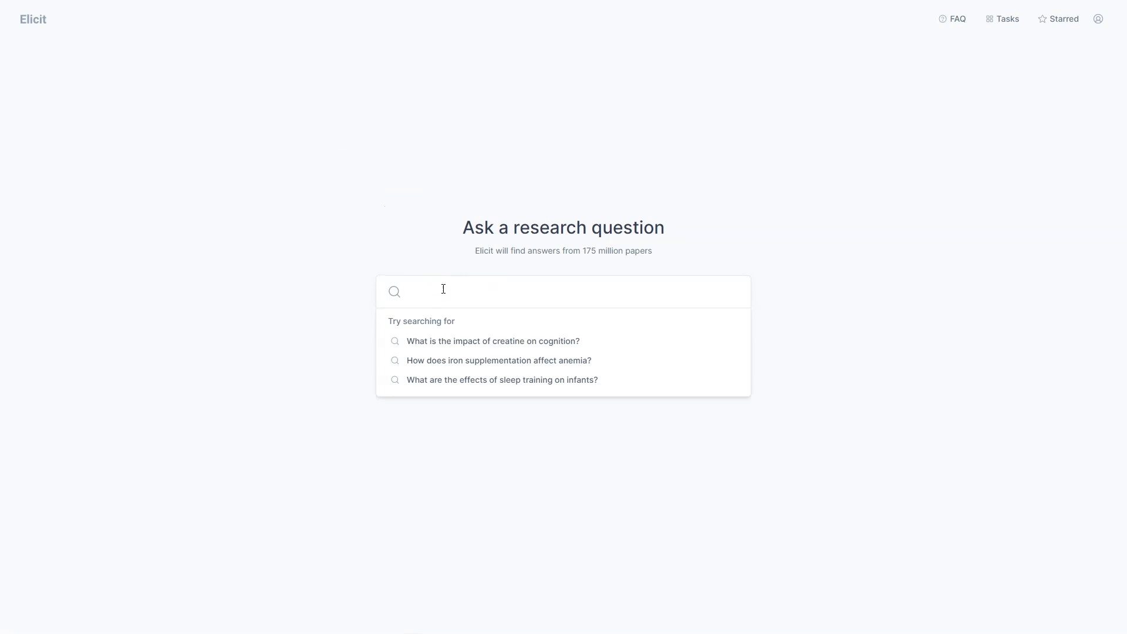
{"action": "type", "text": "how to make fondant"}
{"action": "left_click", "coordinate": [732, 294]}
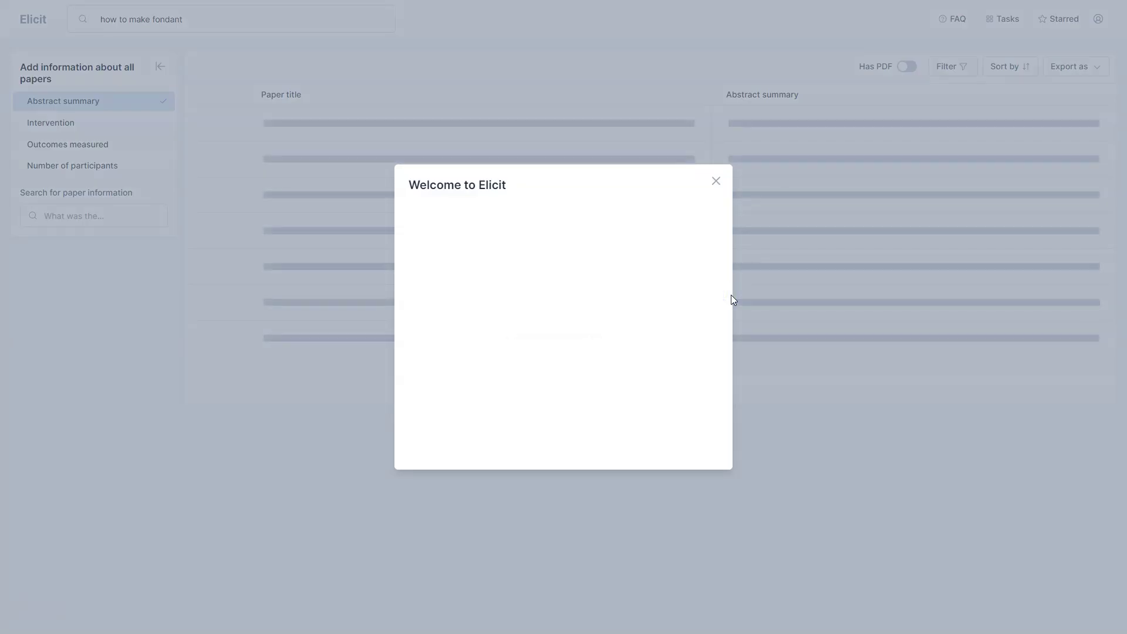
{"action": "left_click", "coordinate": [563, 447]}
{"action": "left_click", "coordinate": [716, 181]}
{"action": "left_click", "coordinate": [725, 199]}
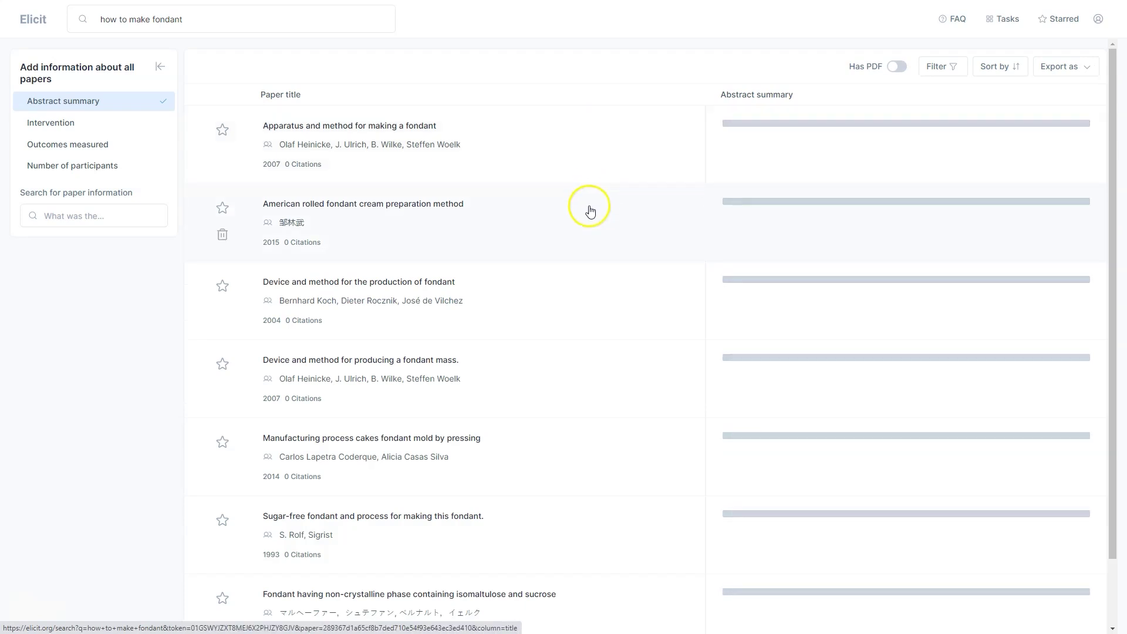
Step: Add columns for Intervention, Outcomes measured and Number of participants, and browse the remaining paper information options
{"action": "left_click", "coordinate": [64, 124]}
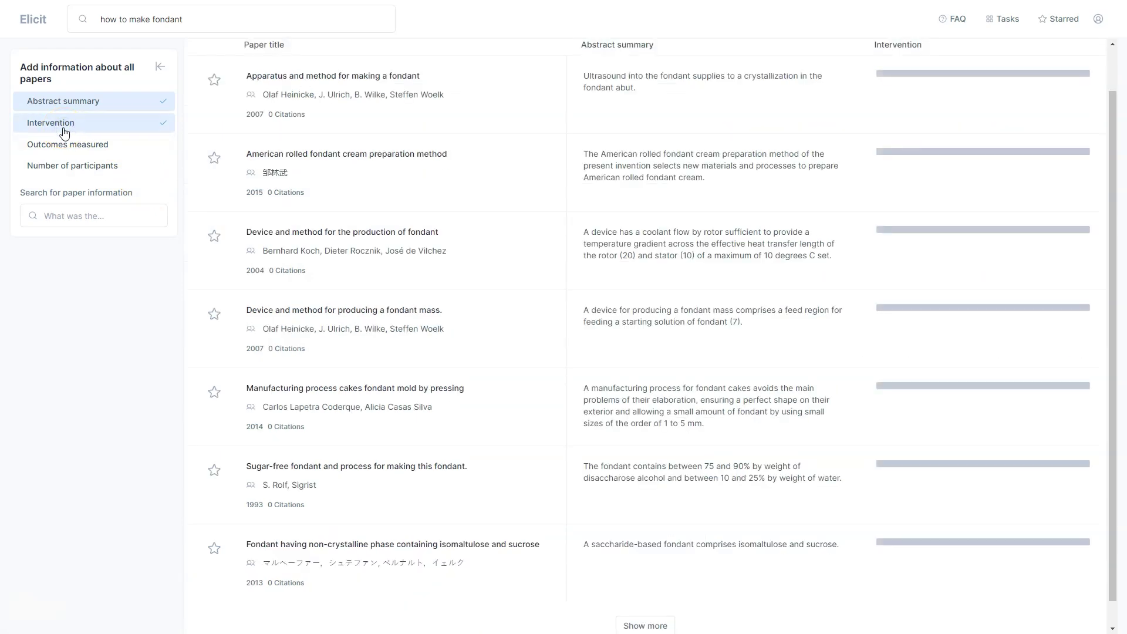
{"action": "left_click", "coordinate": [65, 144]}
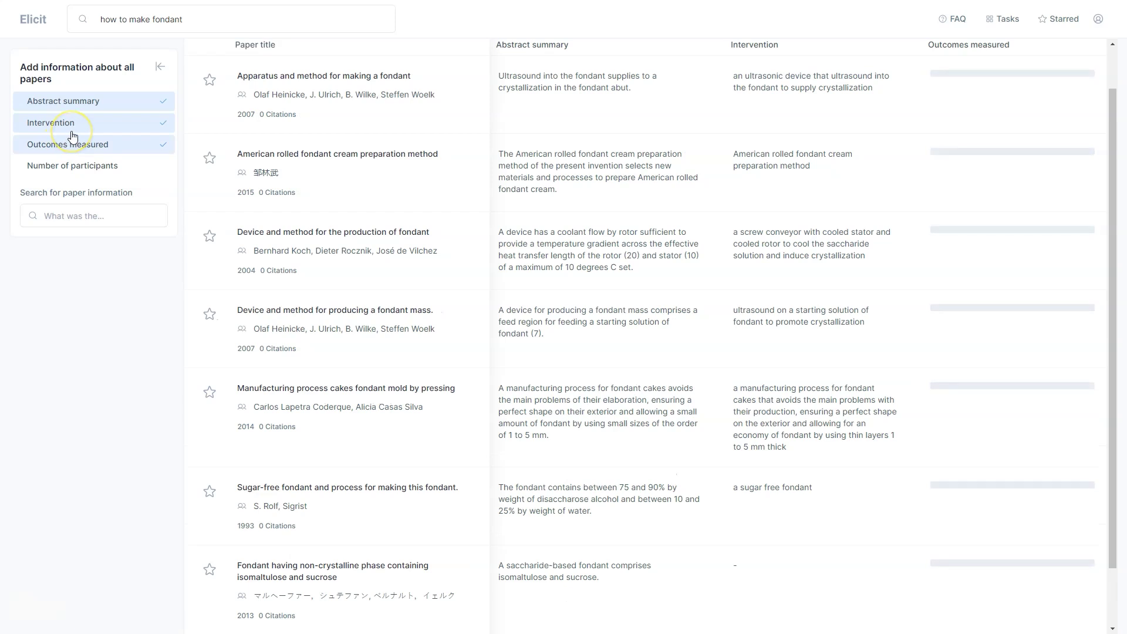
{"action": "left_click", "coordinate": [67, 166]}
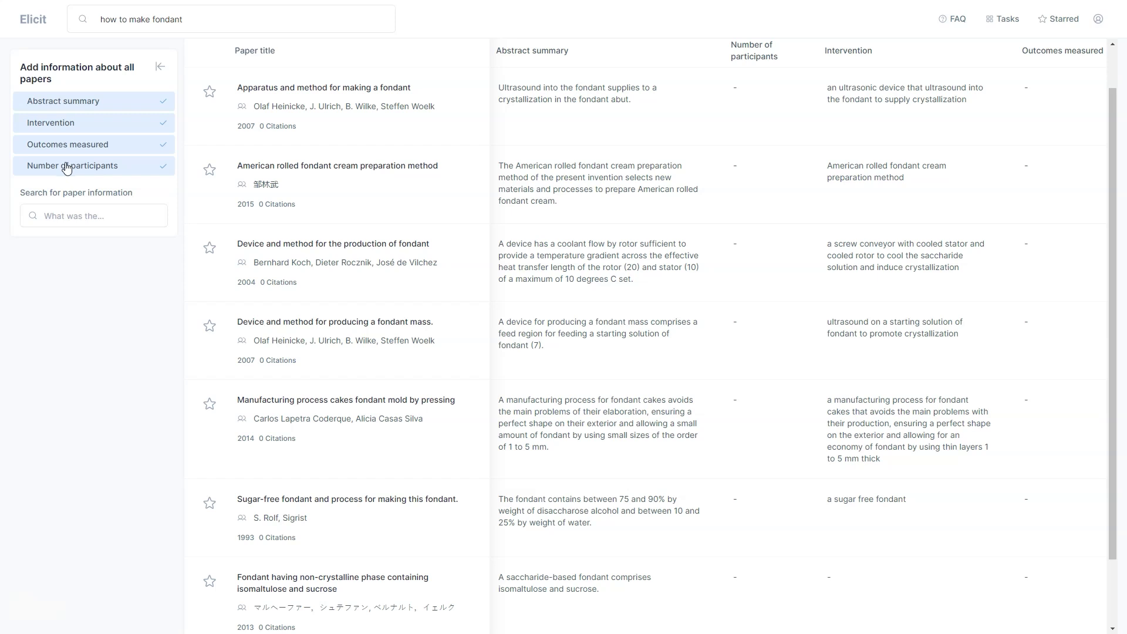
{"action": "left_click", "coordinate": [73, 194]}
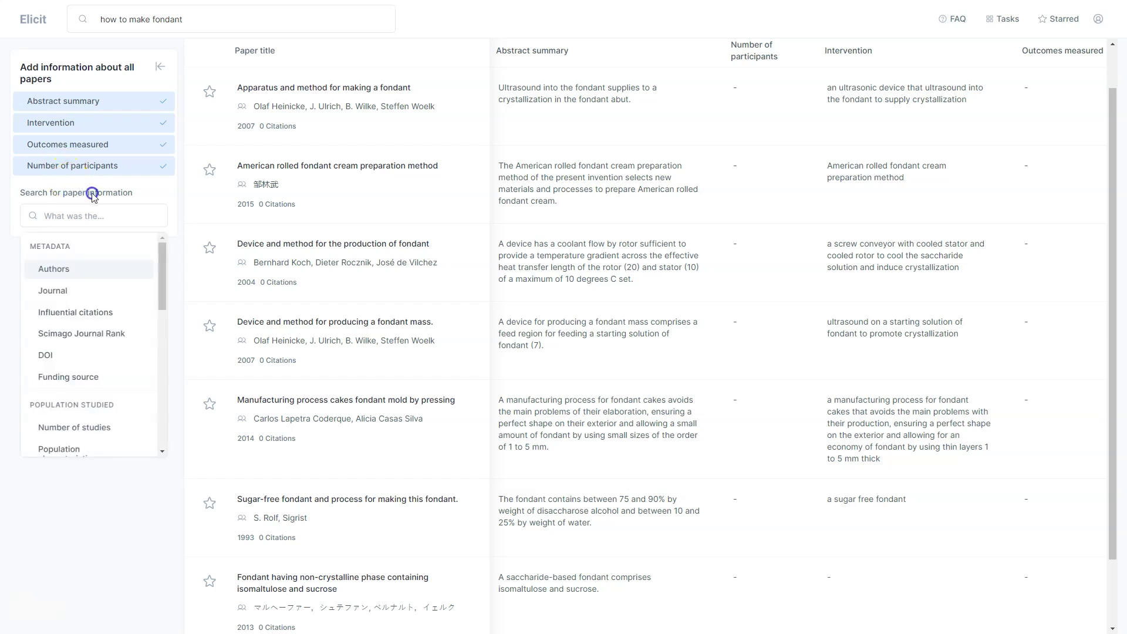
{"action": "left_click_drag", "start_coordinate": [165, 276], "coordinate": [95, 441]}
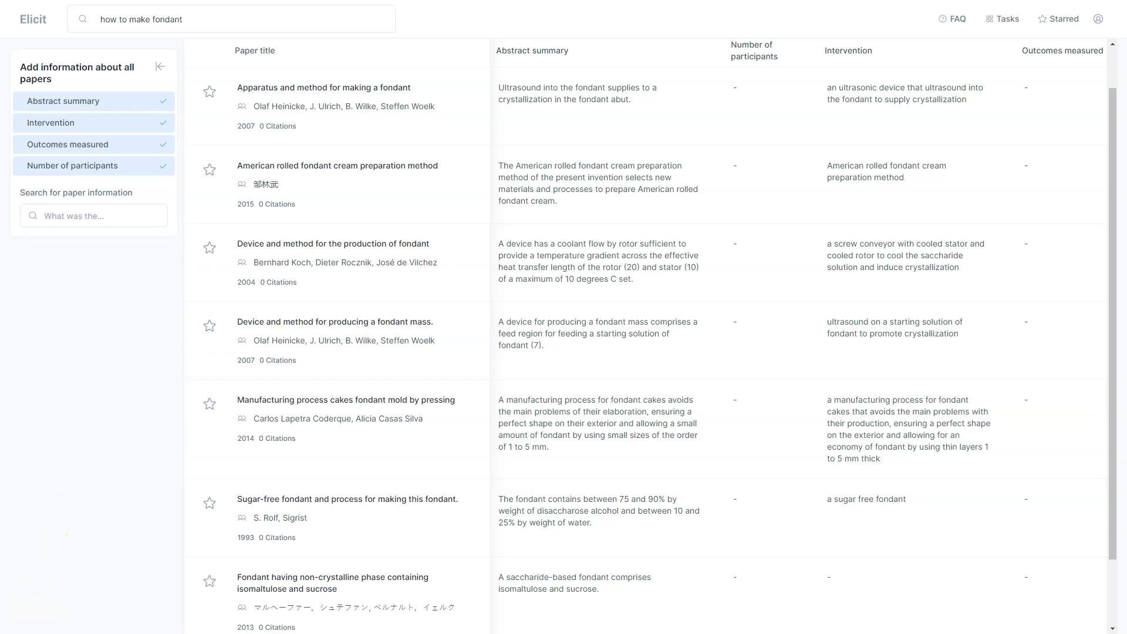
Step: Load additional papers at the end of the fondant results and view the lower rows
{"action": "left_click_drag", "start_coordinate": [1113, 182], "coordinate": [1079, 343]}
{"action": "left_click", "coordinate": [644, 599]}
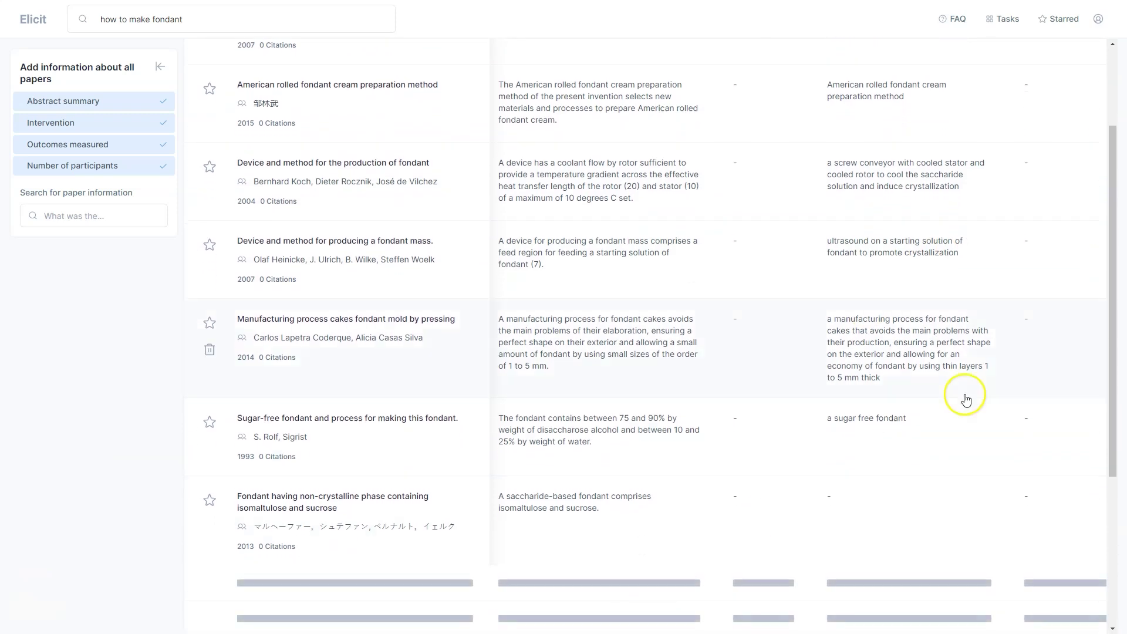
{"action": "left_click_drag", "start_coordinate": [1123, 238], "coordinate": [1089, 420]}
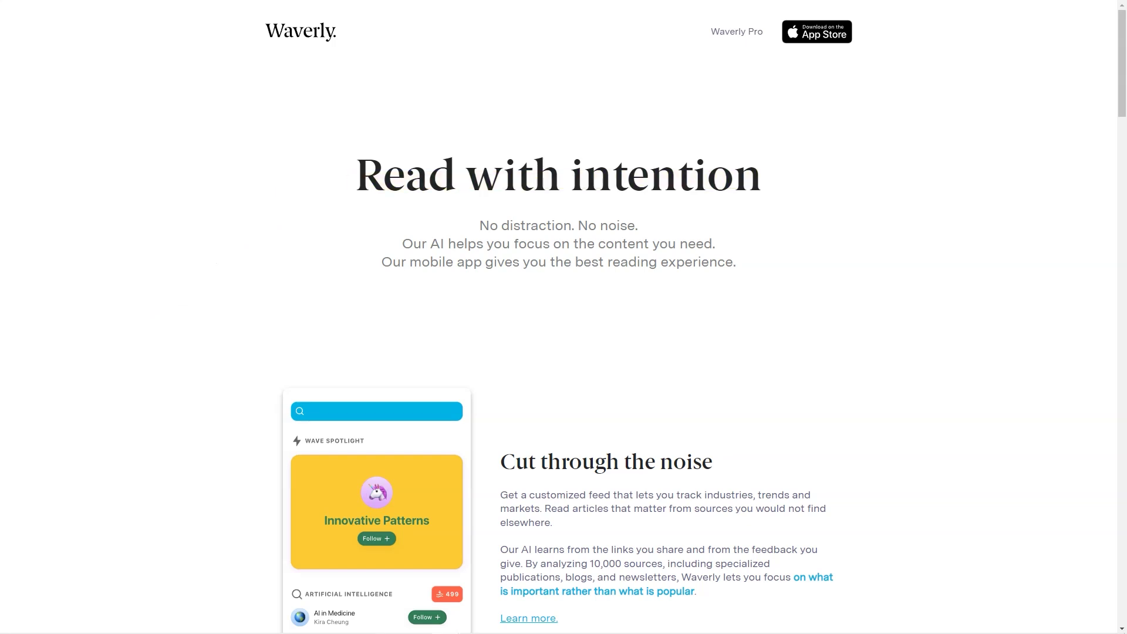
Step: Look over the Waverly home page down to the "Cut through the noise" section
{"action": "scroll", "coordinate": [563, 317], "scroll_direction": "down", "scroll_amount": 4}
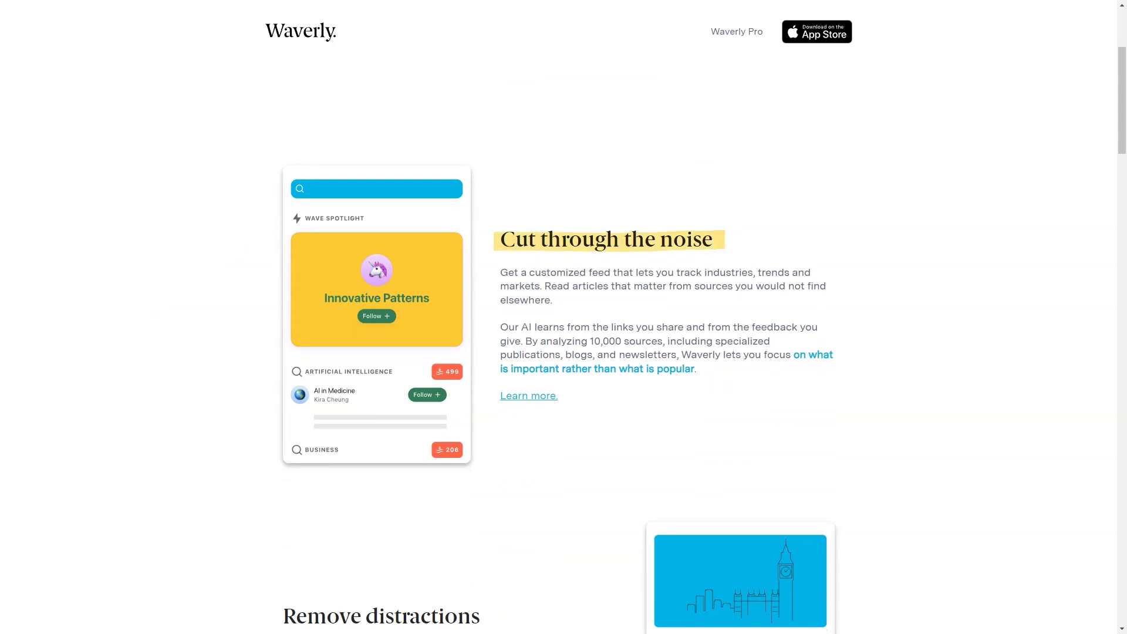
Step: Read the Waverly home page from "Cut through the noise" through "Remove distractions" and "Get work done" to the "Loved by market leaders" testimonials
{"action": "scroll", "coordinate": [564, 317], "scroll_direction": "down", "scroll_amount": 3}
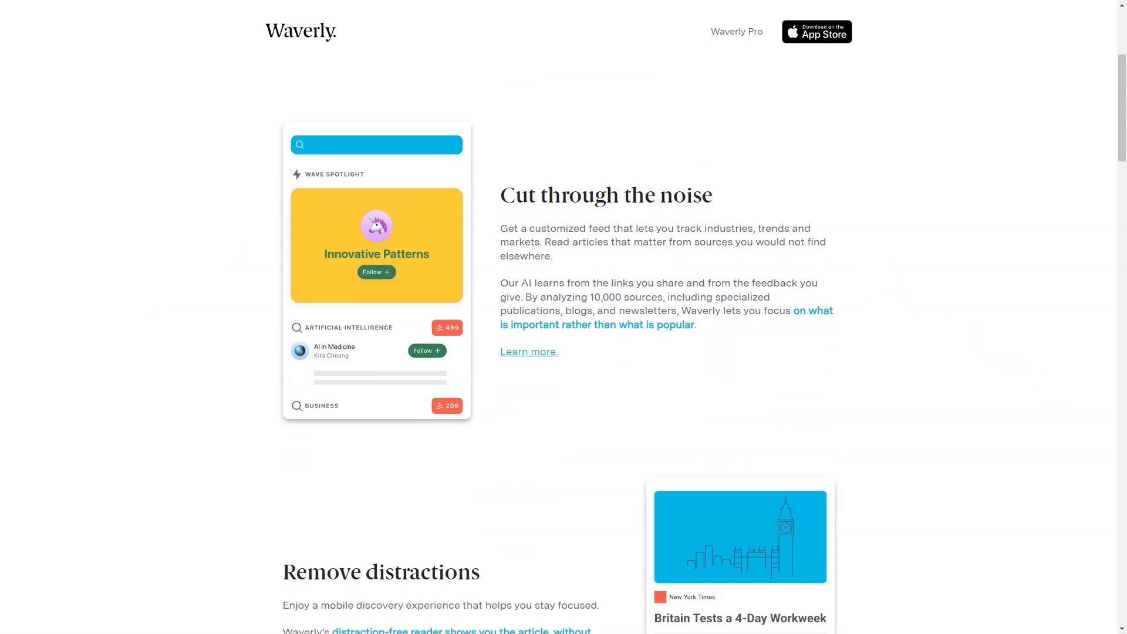
{"action": "scroll", "coordinate": [564, 317], "scroll_direction": "down", "scroll_amount": 3}
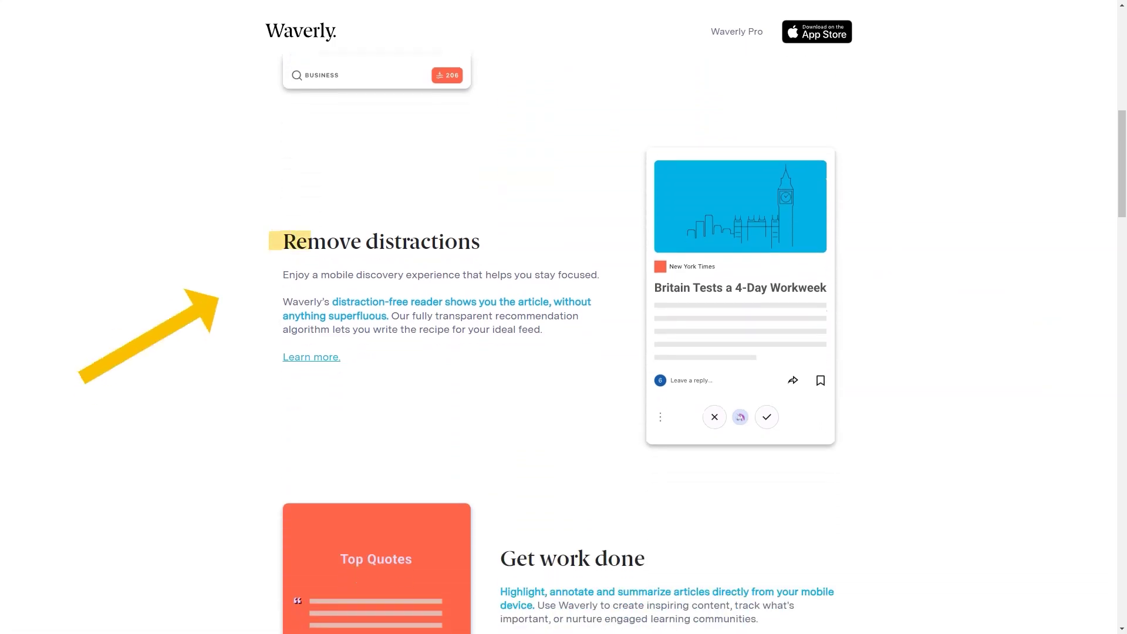
{"action": "scroll", "coordinate": [564, 317], "scroll_direction": "down", "scroll_amount": 1}
{"action": "scroll", "coordinate": [563, 317], "scroll_direction": "down", "scroll_amount": 6}
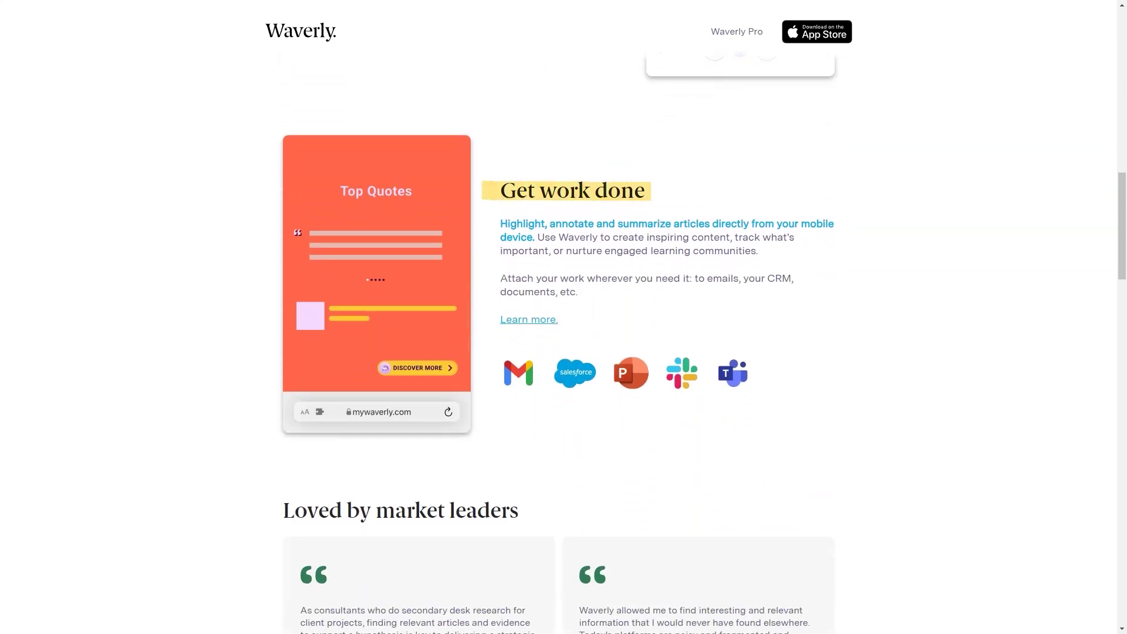
{"action": "scroll", "coordinate": [563, 317], "scroll_direction": "down", "scroll_amount": 3}
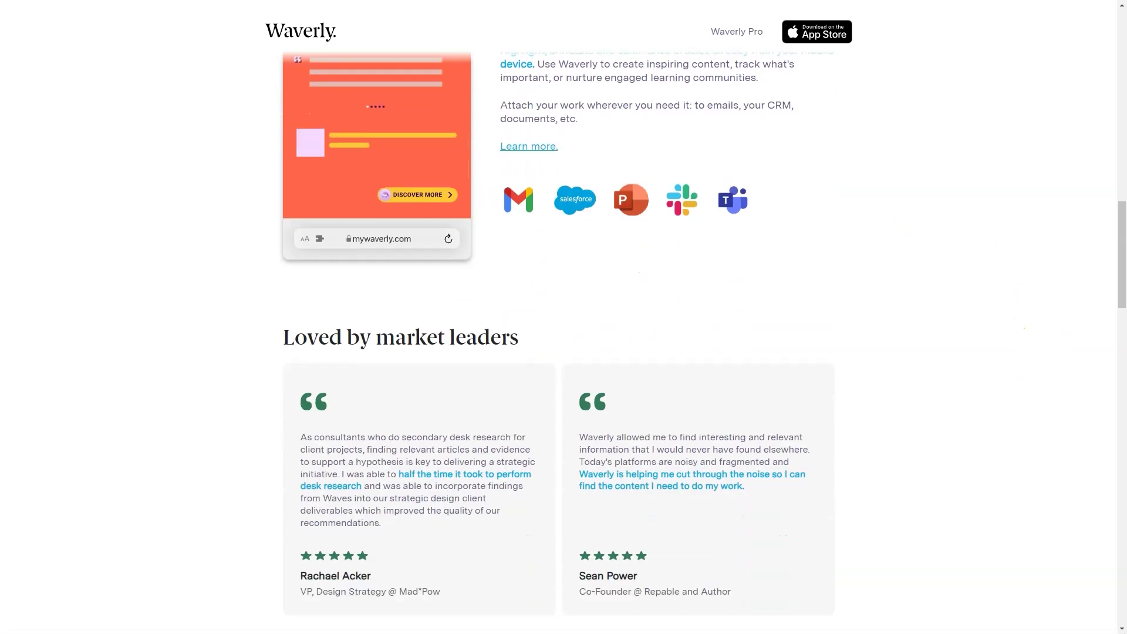
Step: Review "The First Transparent Algorithm" sections to the end of the home page, plus the Waverly Pro and Waverly Business plans
{"action": "scroll", "coordinate": [563, 317], "scroll_direction": "down", "scroll_amount": 11}
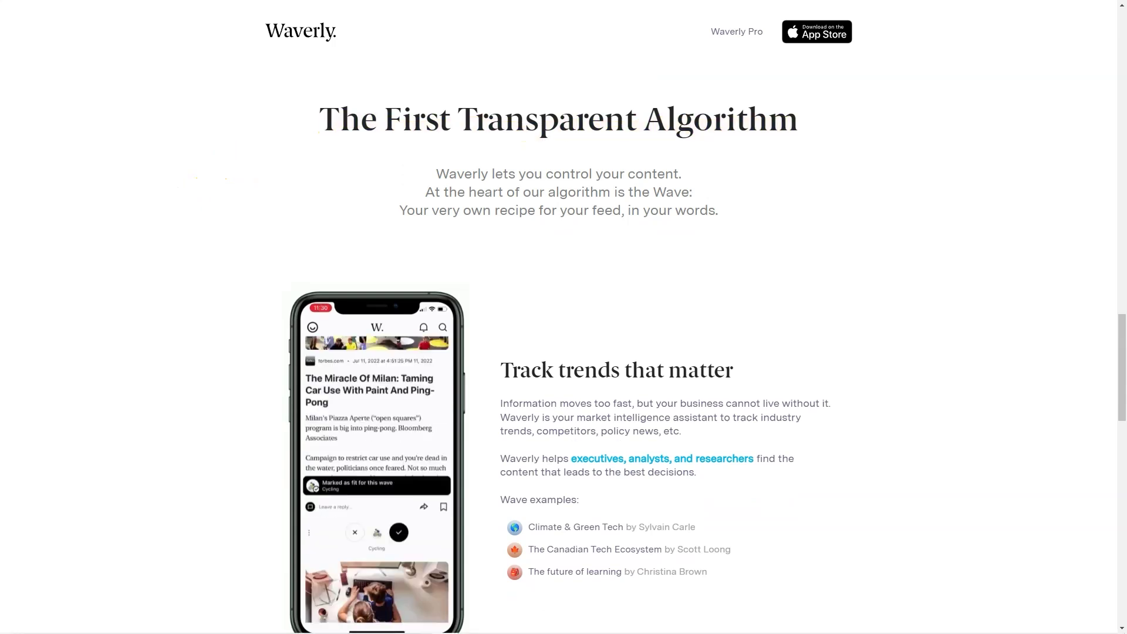
{"action": "scroll", "coordinate": [563, 317], "scroll_direction": "down", "scroll_amount": 3}
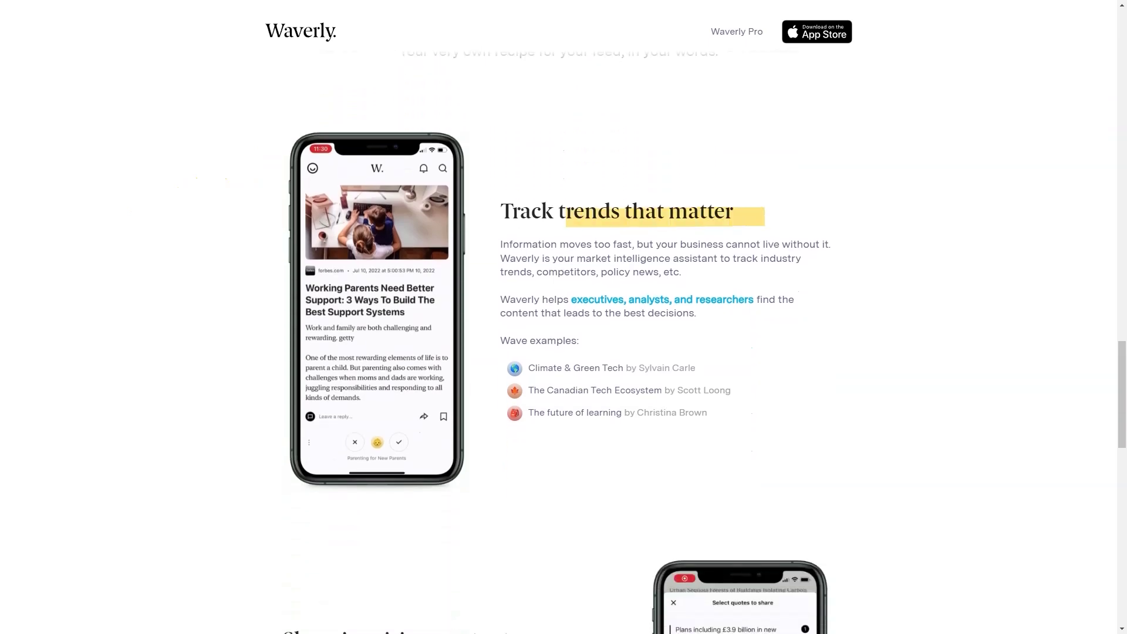
{"action": "scroll", "coordinate": [564, 317], "scroll_direction": "down", "scroll_amount": 3}
{"action": "scroll", "coordinate": [563, 317], "scroll_direction": "down", "scroll_amount": 3}
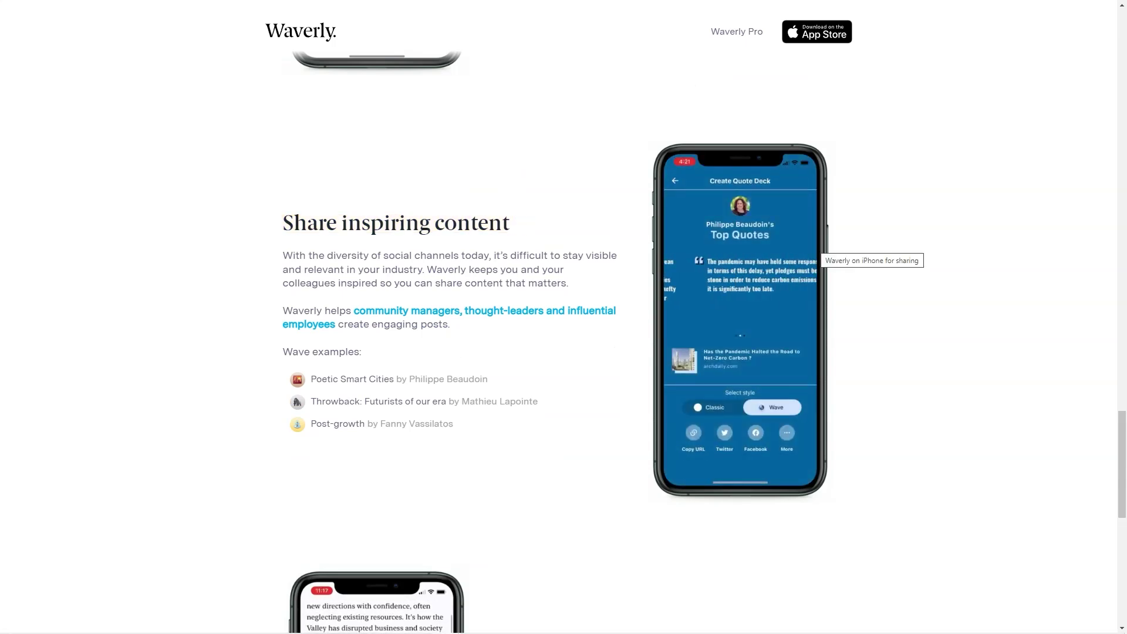
{"action": "scroll", "coordinate": [563, 317], "scroll_direction": "down", "scroll_amount": 5}
{"action": "scroll", "coordinate": [563, 317], "scroll_direction": "down", "scroll_amount": 1}
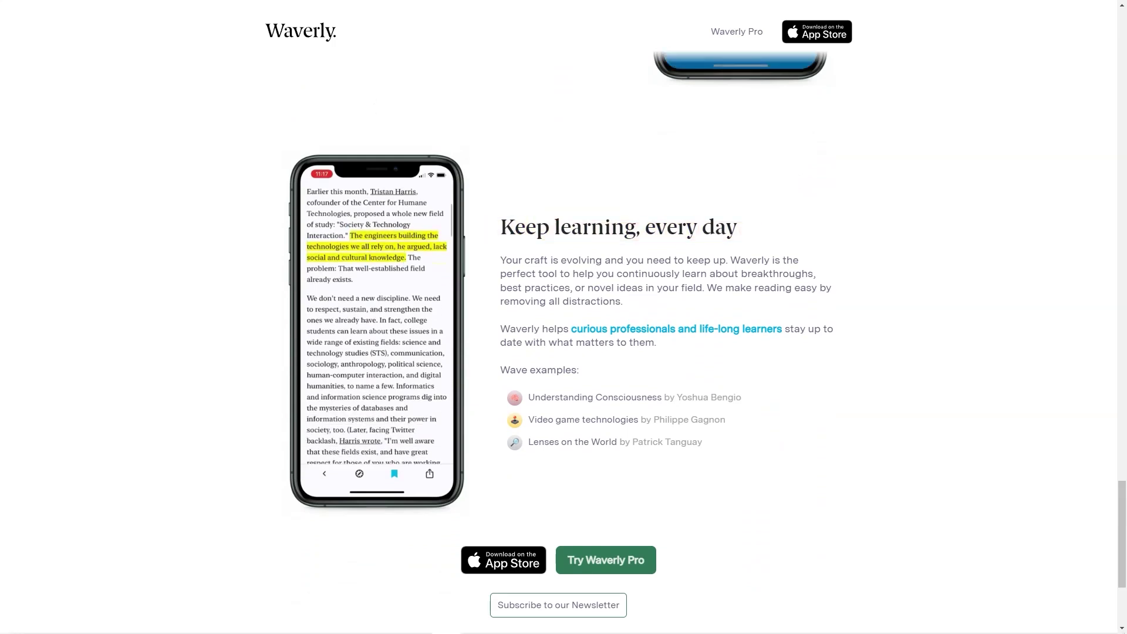
{"action": "scroll", "coordinate": [563, 317], "scroll_direction": "down", "scroll_amount": 10}
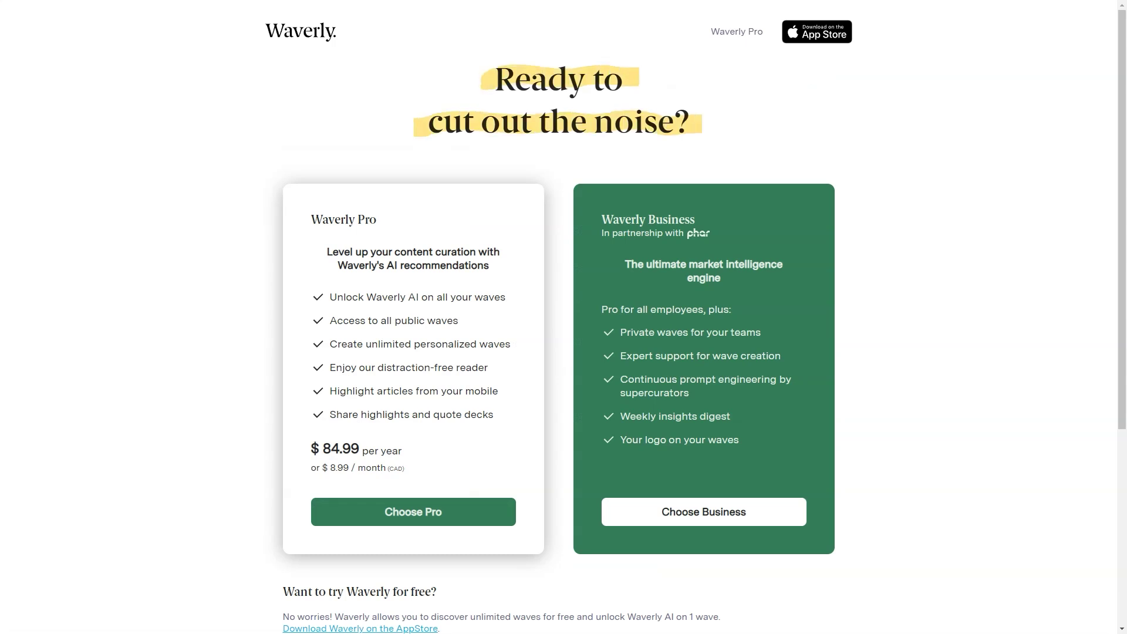
{"action": "scroll", "coordinate": [563, 317], "scroll_direction": "down", "scroll_amount": 4}
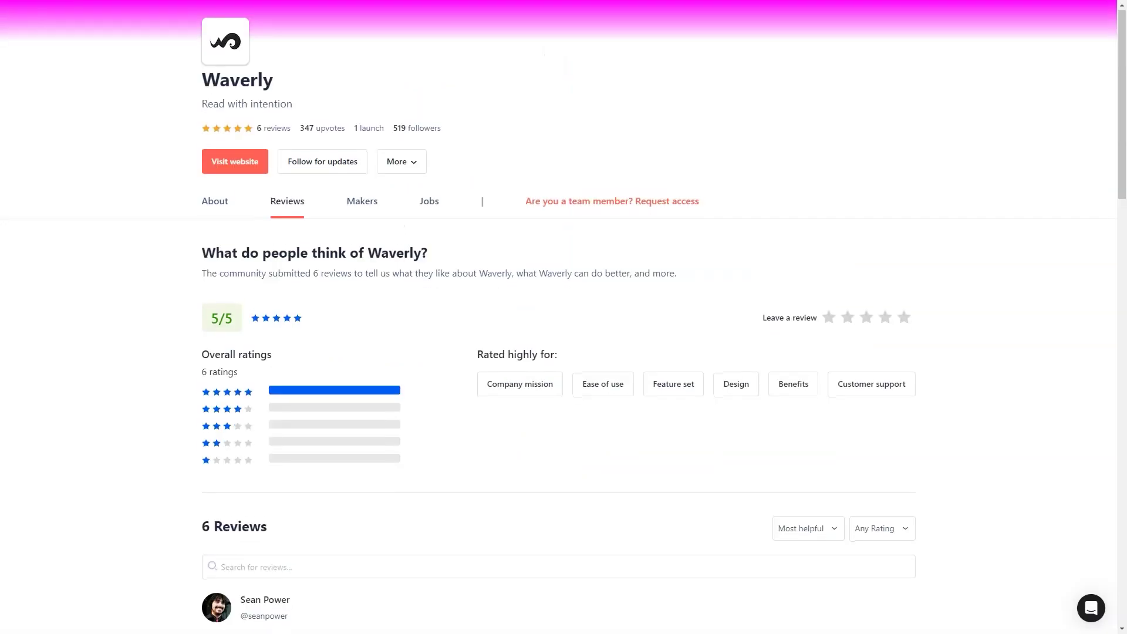
Step: Examine Waverly's overall ratings and read through the individual community reviews on its product review page
{"action": "scroll", "coordinate": [563, 317], "scroll_direction": "down", "scroll_amount": 3}
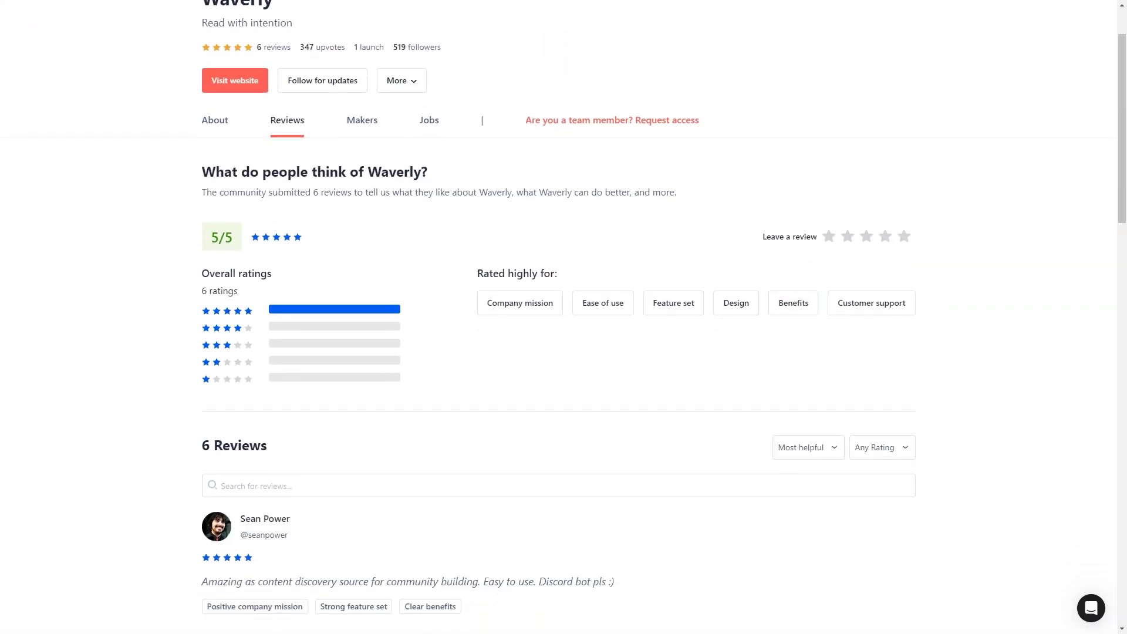
{"action": "scroll", "coordinate": [564, 317], "scroll_direction": "down", "scroll_amount": 4}
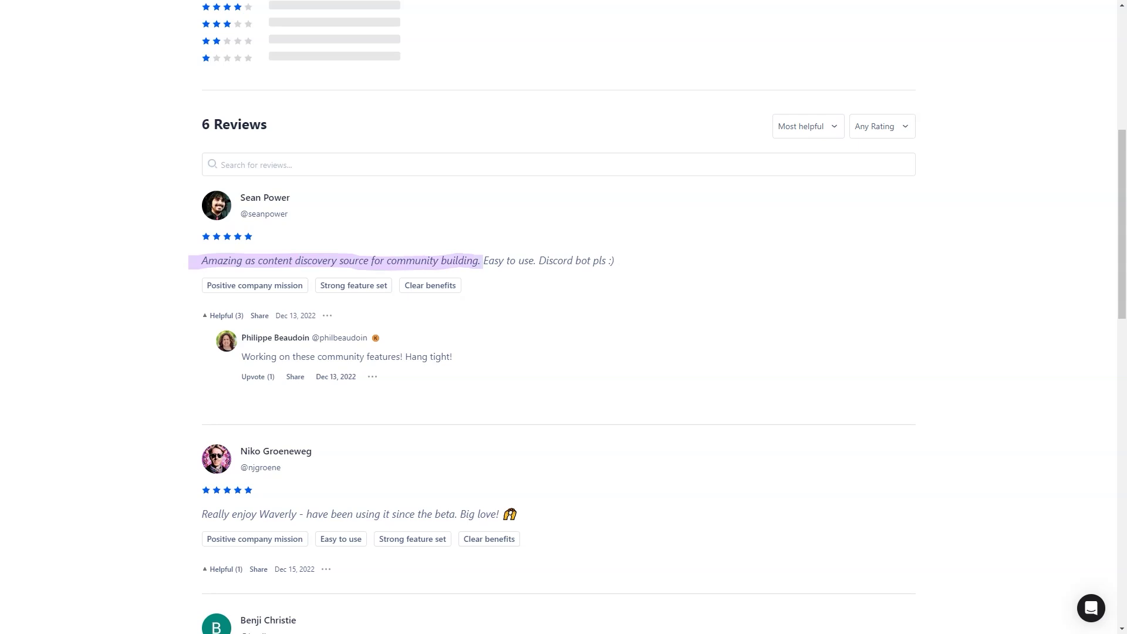
{"action": "scroll", "coordinate": [563, 317], "scroll_direction": "down", "scroll_amount": 5}
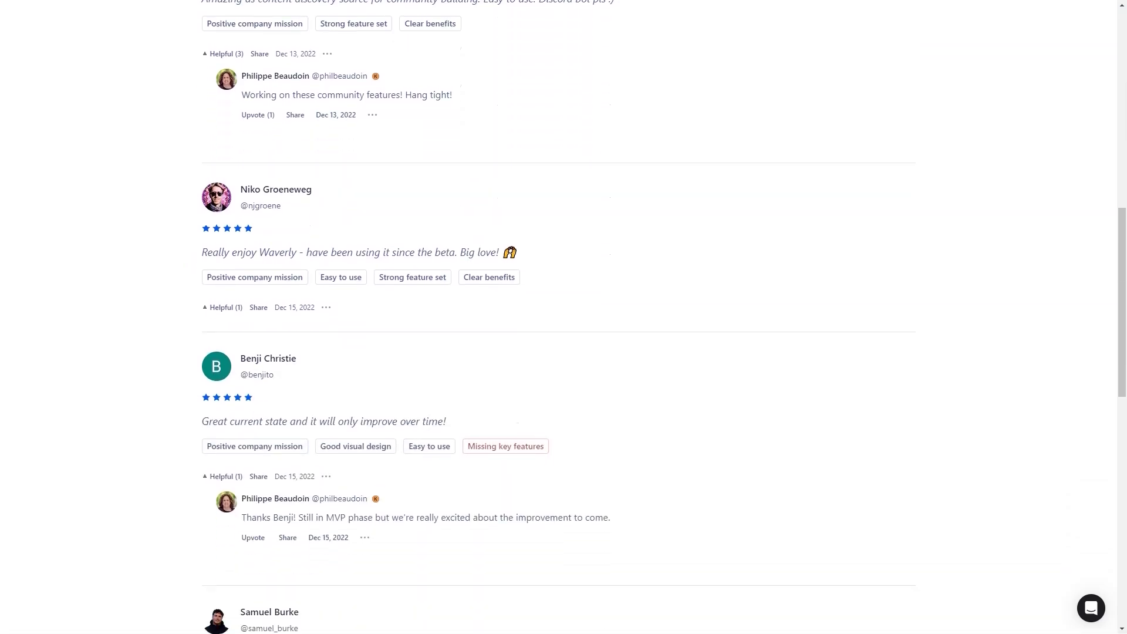